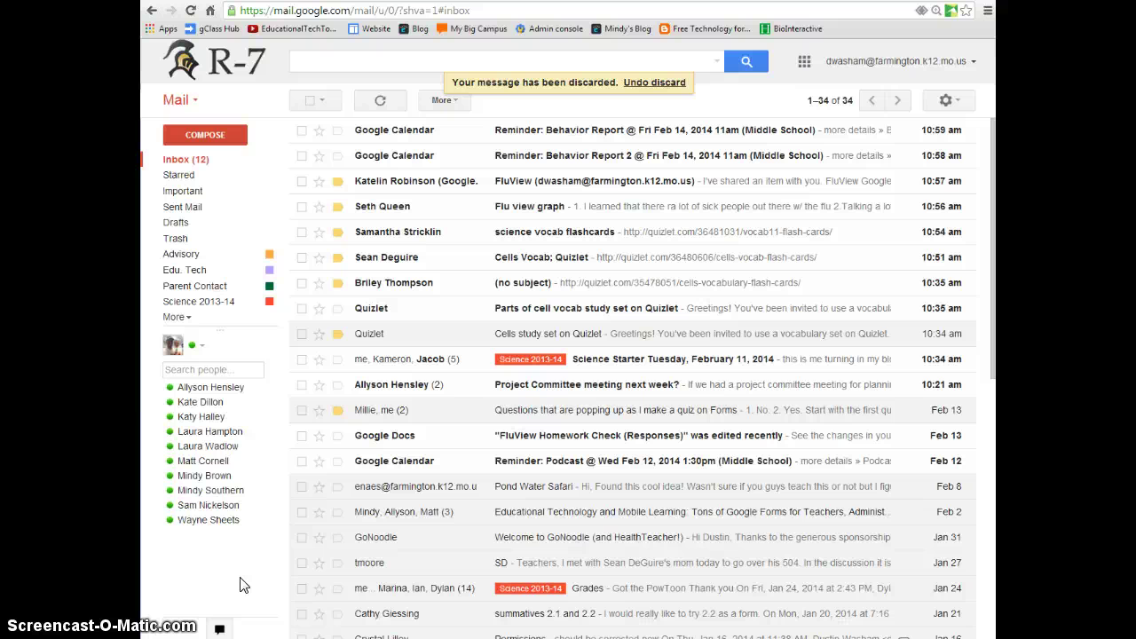
# Start a new message in a pop-out window, add two autocompleted contacts to To, then remove the second.
pyautogui.click(215, 137)
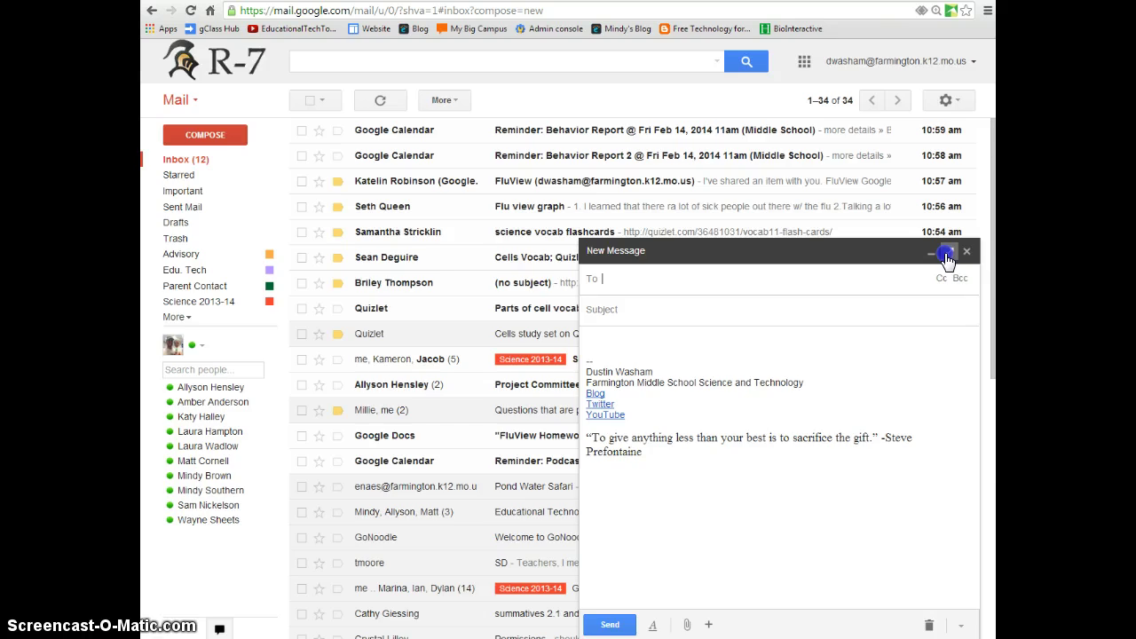
pyautogui.click(945, 254)
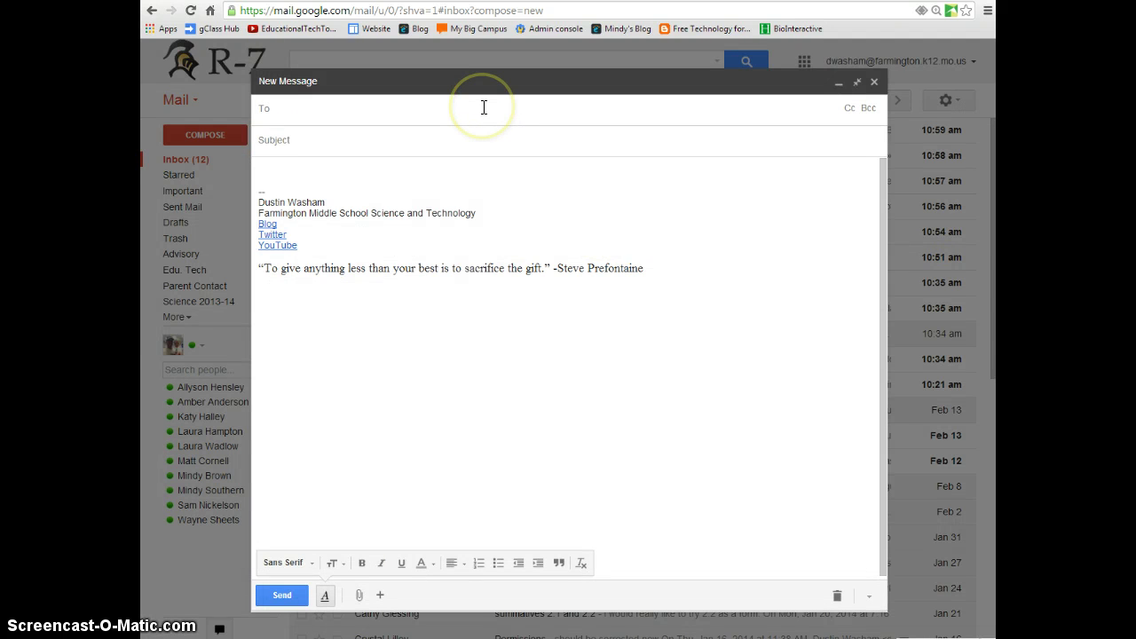
pyautogui.write('lank')
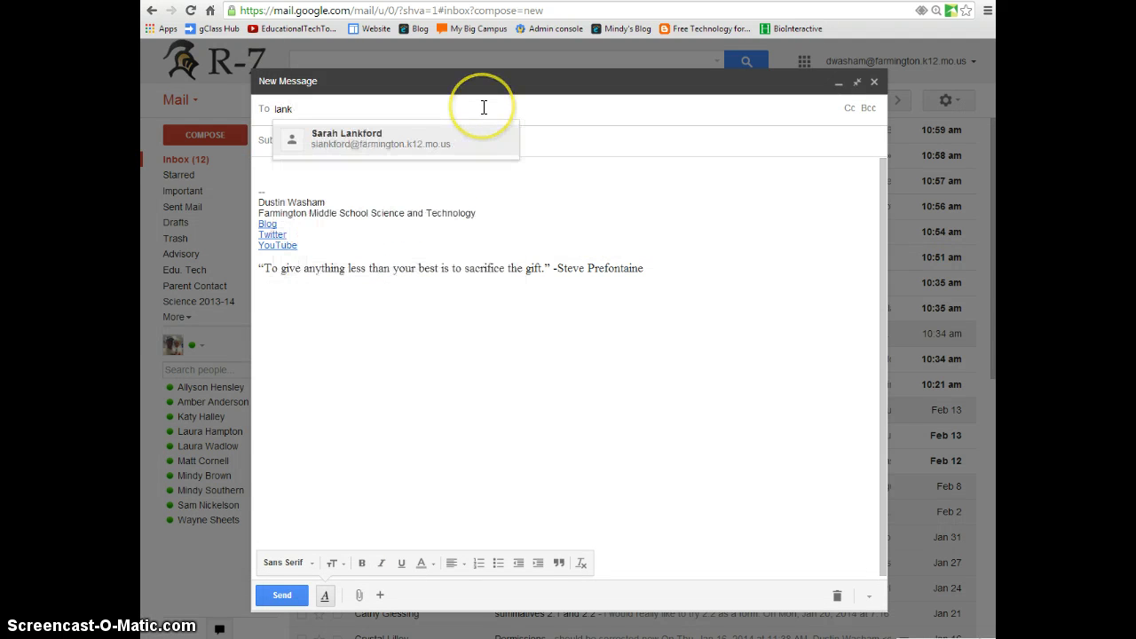
pyautogui.press('Return')
pyautogui.write('bur')
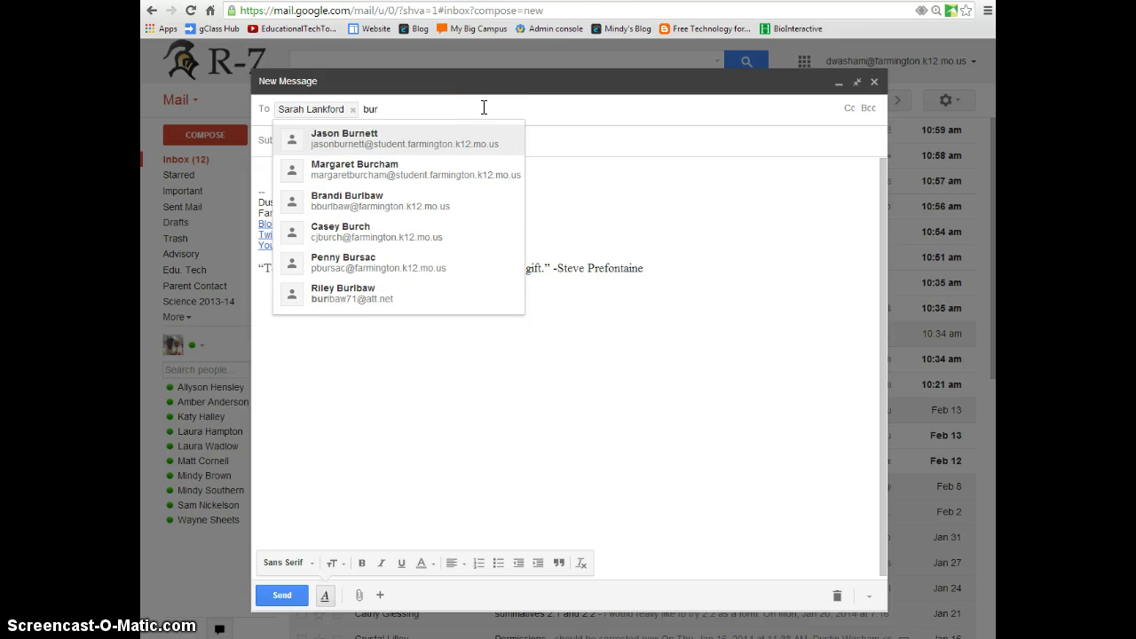
pyautogui.write('lb')
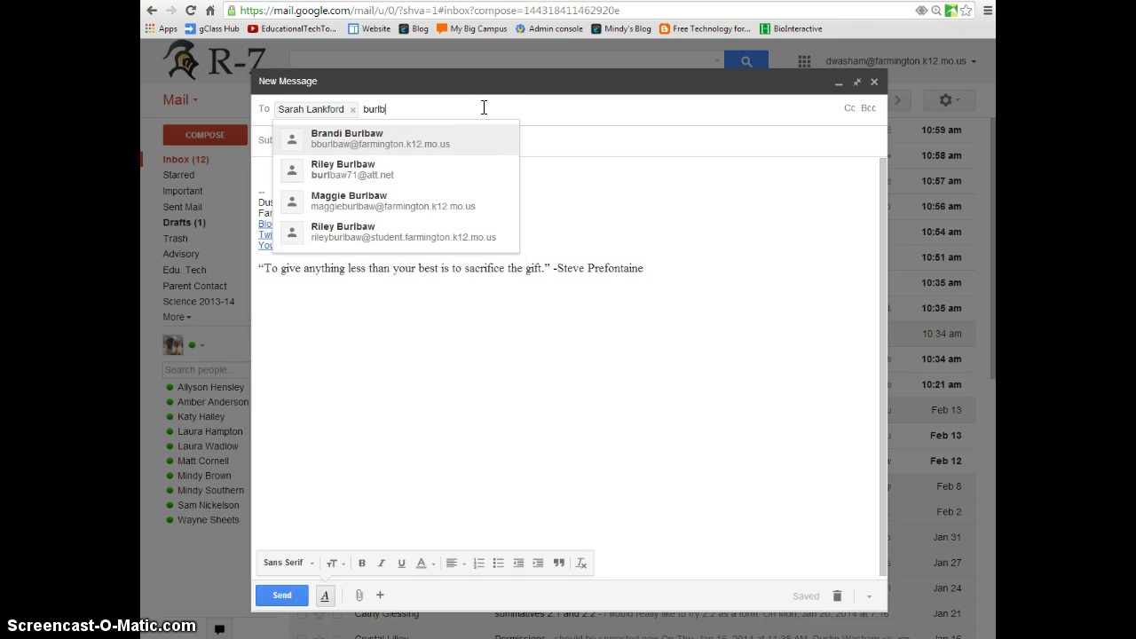
pyautogui.press('Return')
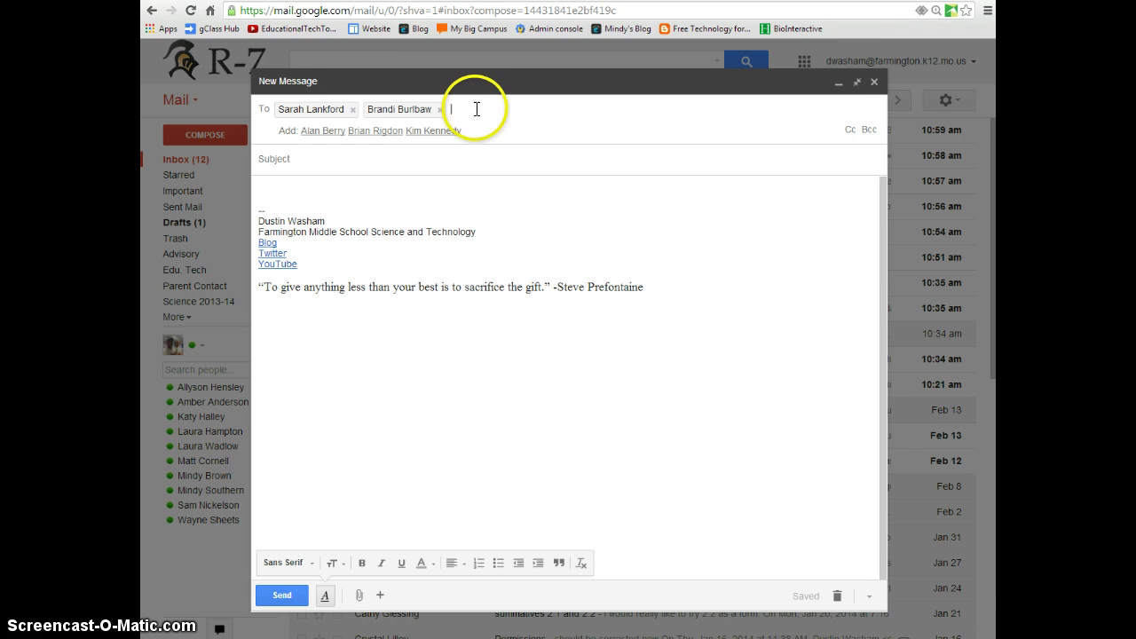
pyautogui.click(440, 109)
# Clear the last recipient, address the message to the Science group, review its chips, and discard the draft.
pyautogui.click(353, 110)
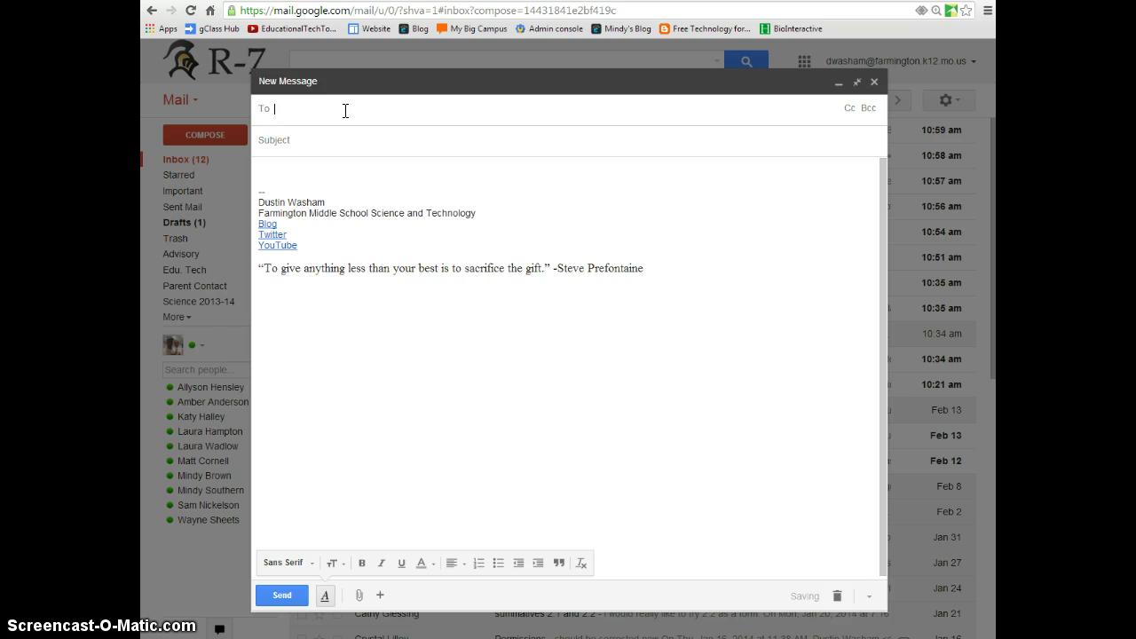
pyautogui.write('scien')
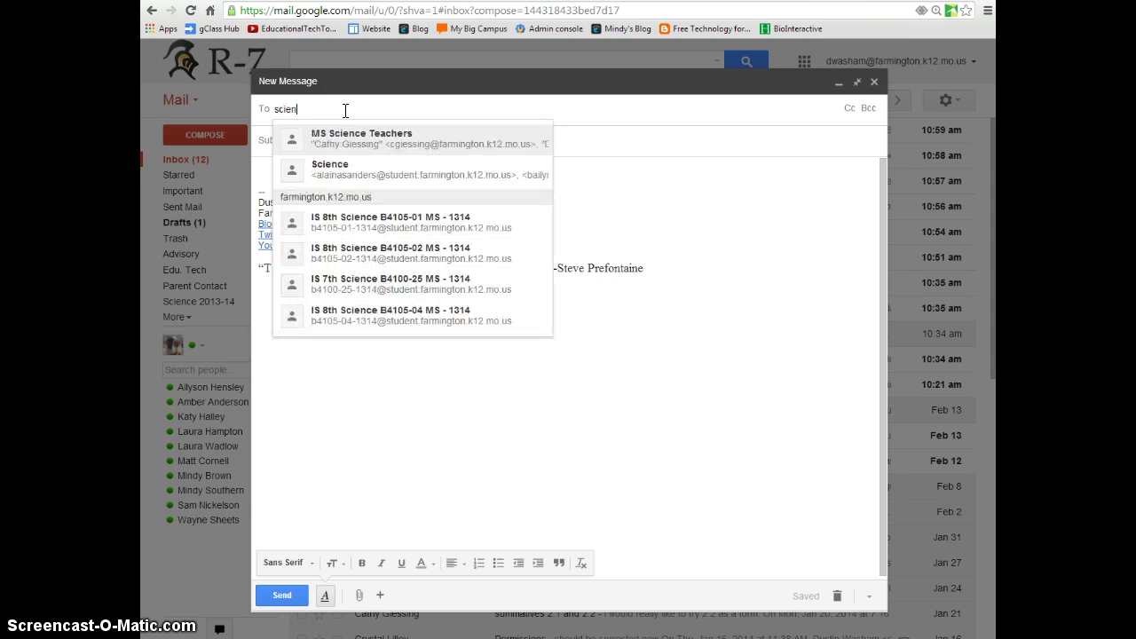
pyautogui.press('Down')
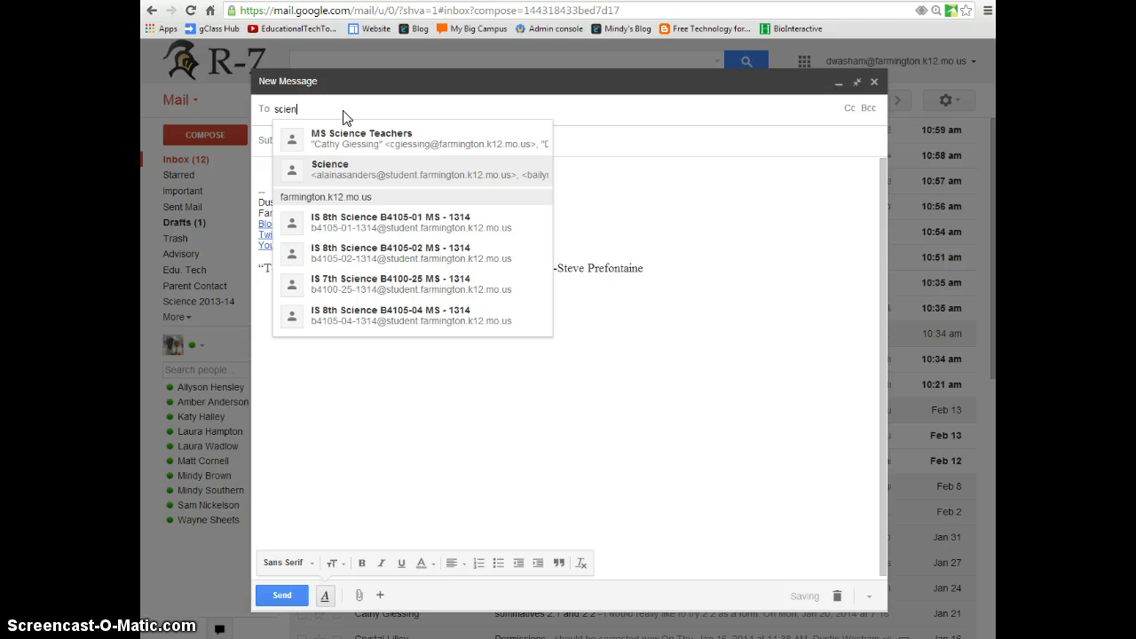
pyautogui.click(363, 172)
pyautogui.click(361, 172)
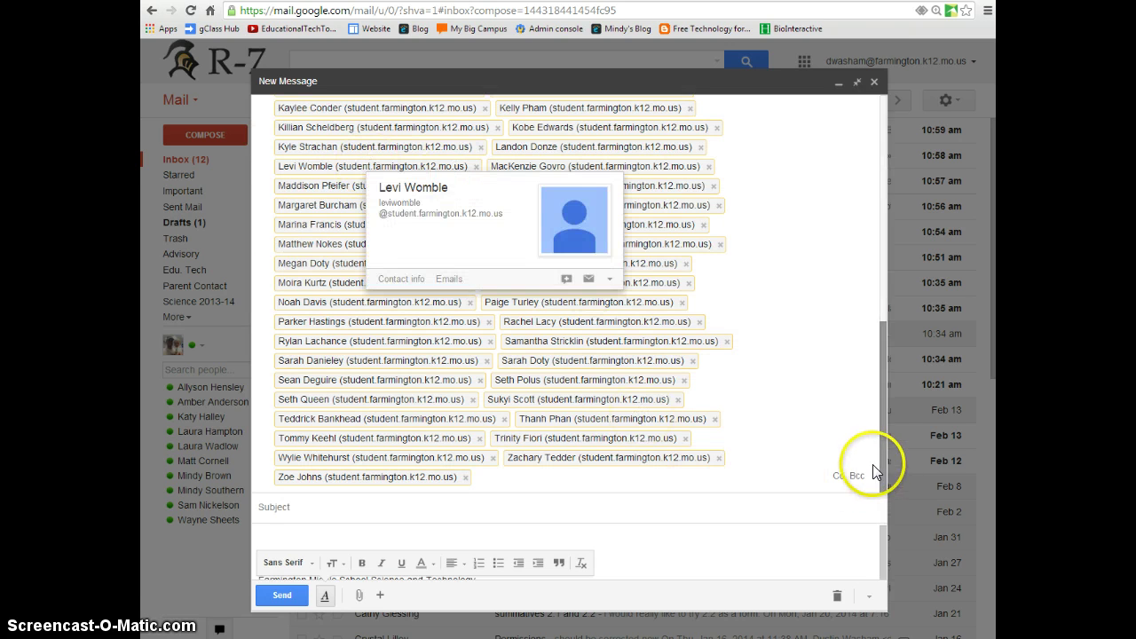
pyautogui.moveTo(882, 459); pyautogui.dragTo(884, 204)
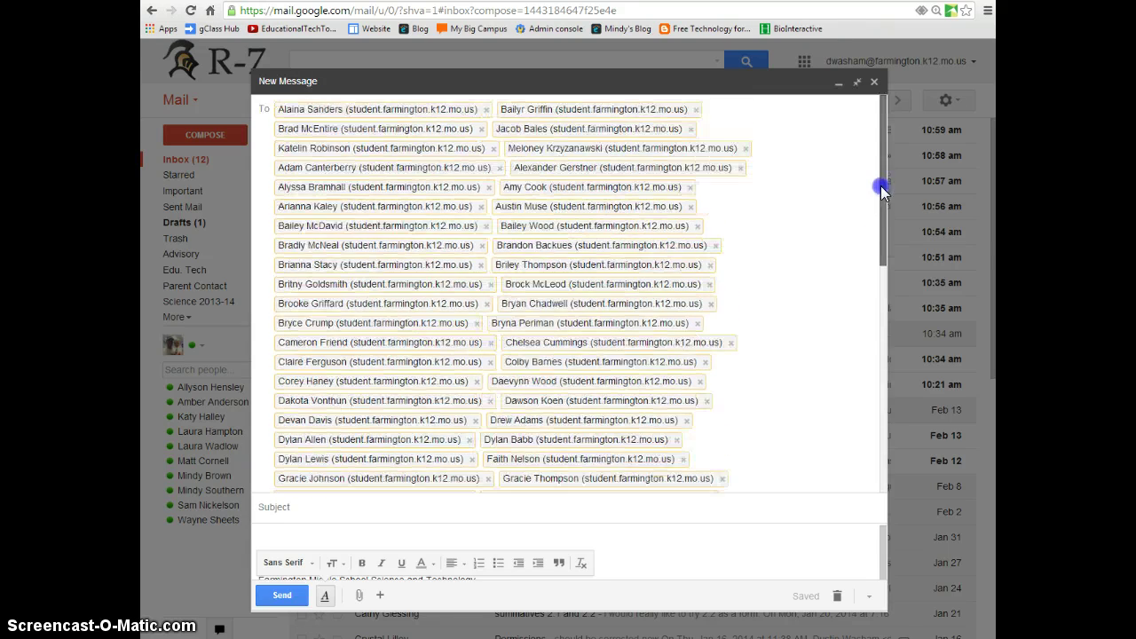
pyautogui.moveTo(882, 253); pyautogui.dragTo(875, 471)
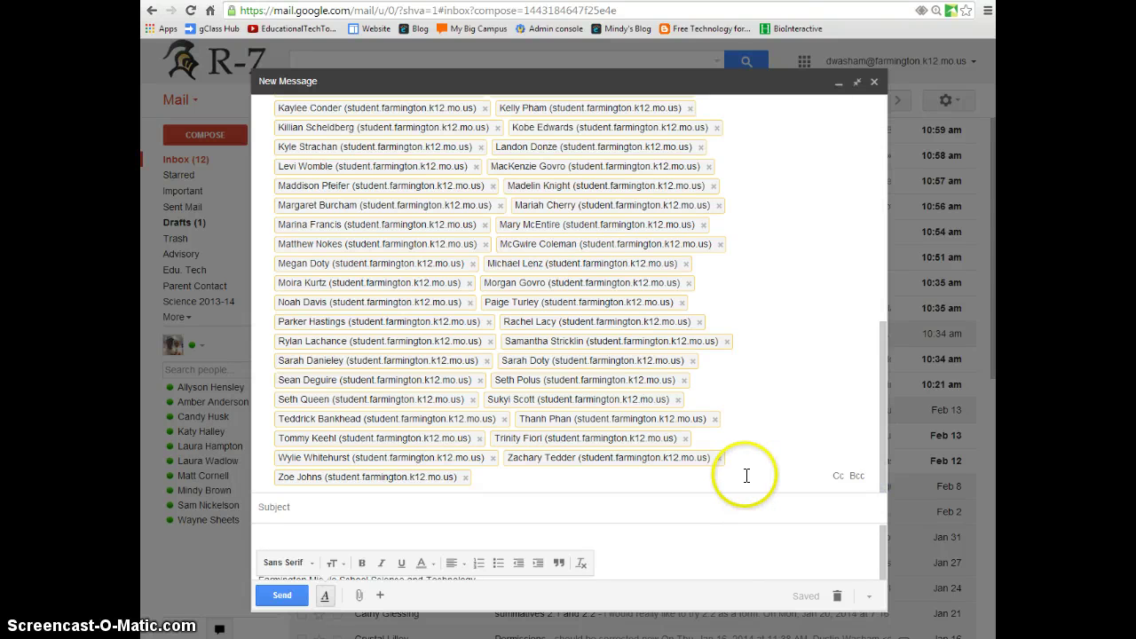
pyautogui.click(835, 598)
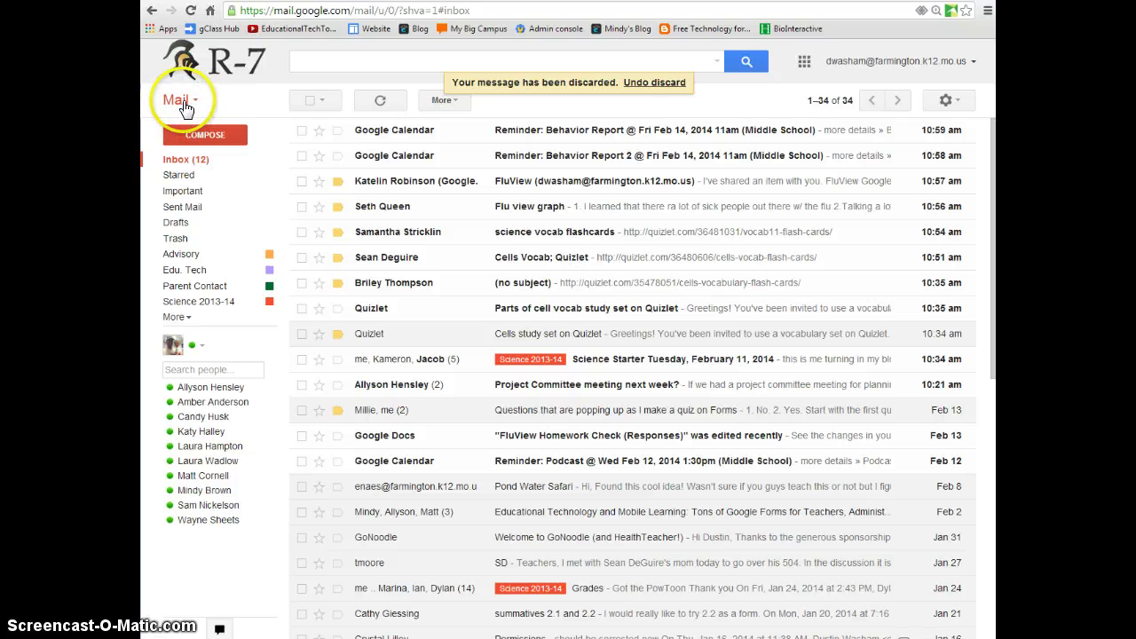
# Switch Gmail from Mail to the Contacts manager.
pyautogui.click(195, 103)
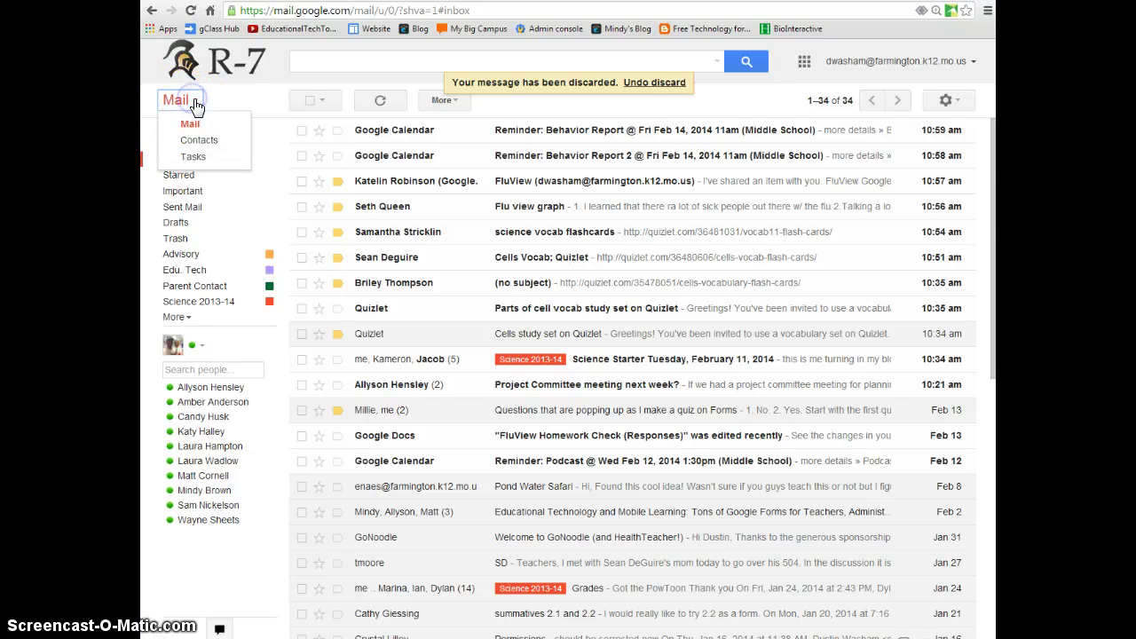
pyautogui.click(201, 147)
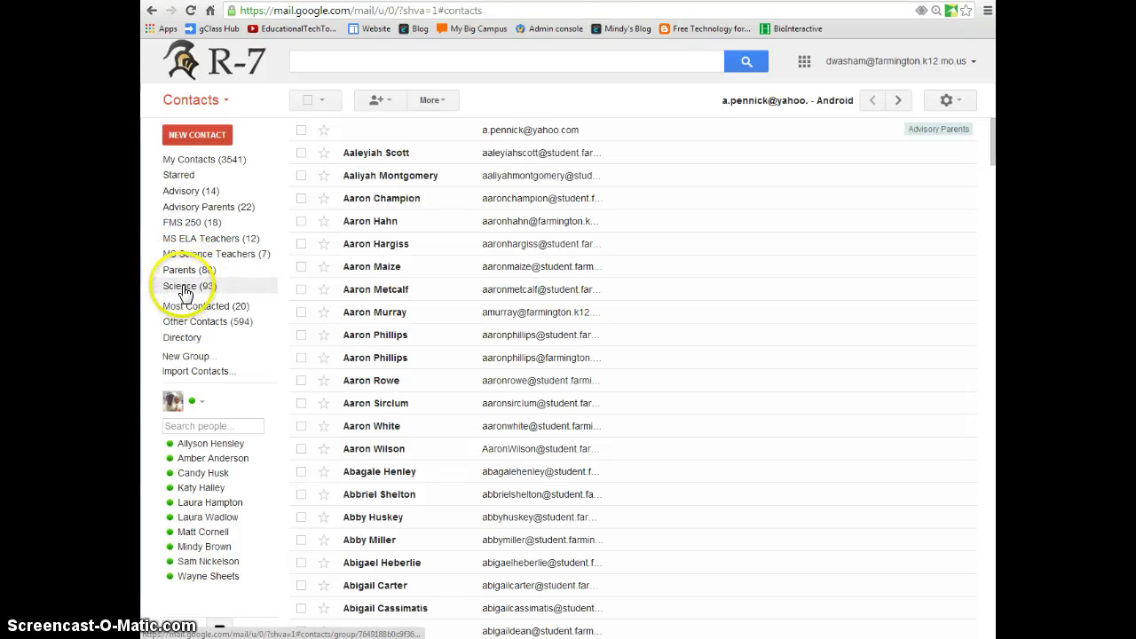
# Create a new contact group named 'Example Group'.
pyautogui.click(188, 357)
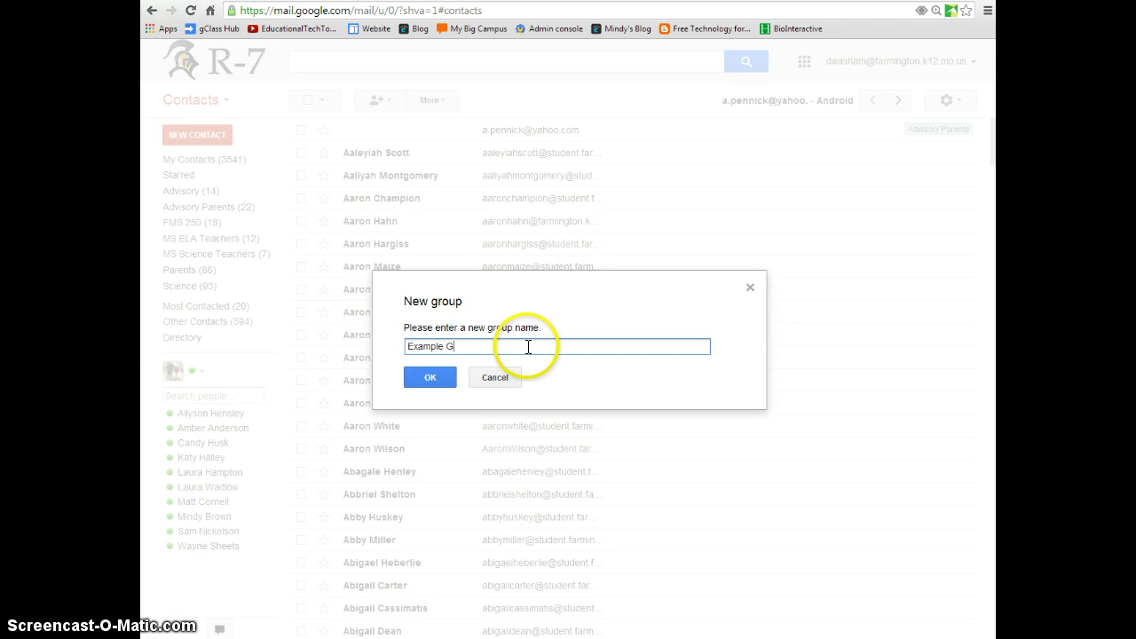
pyautogui.click(430, 378)
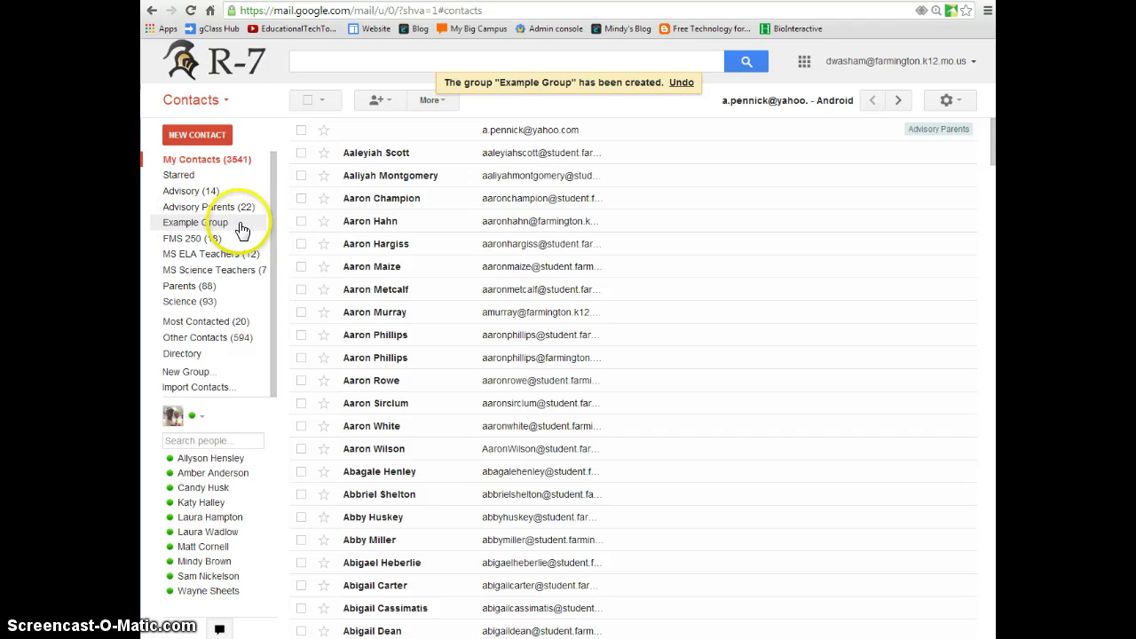
# Open Example Group to confirm it has no members yet.
pyautogui.click(195, 223)
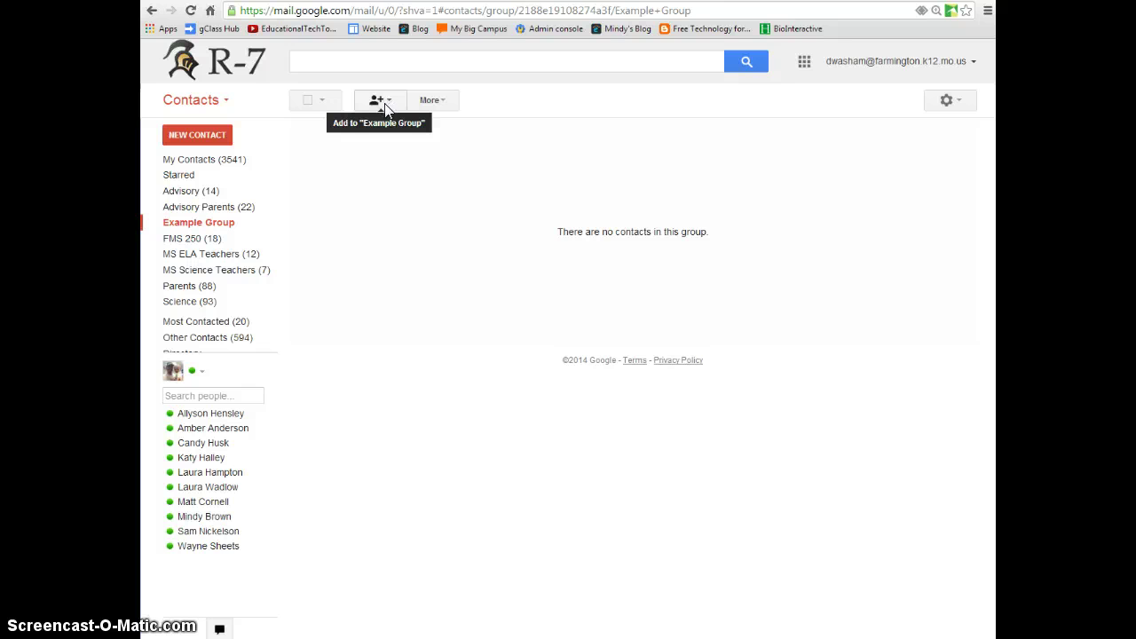
pyautogui.moveTo(390, 182); pyautogui.dragTo(397, 223)
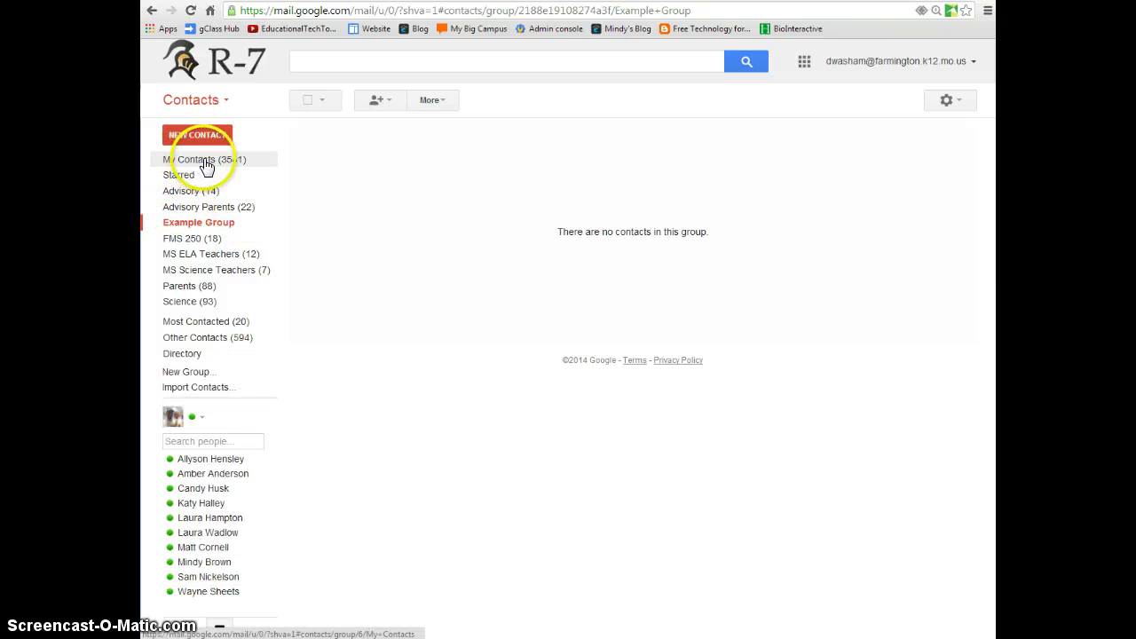
pyautogui.moveTo(205, 166); pyautogui.dragTo(500, 274)
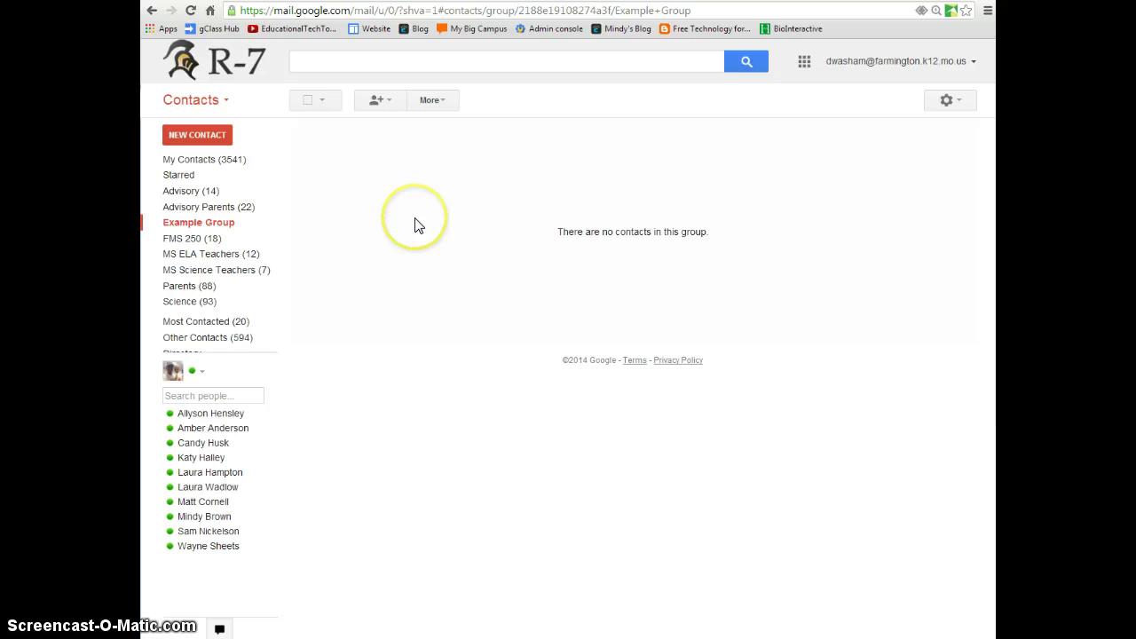
# Show all My Contacts, scroll through the list, then open the Directory.
pyautogui.click(210, 164)
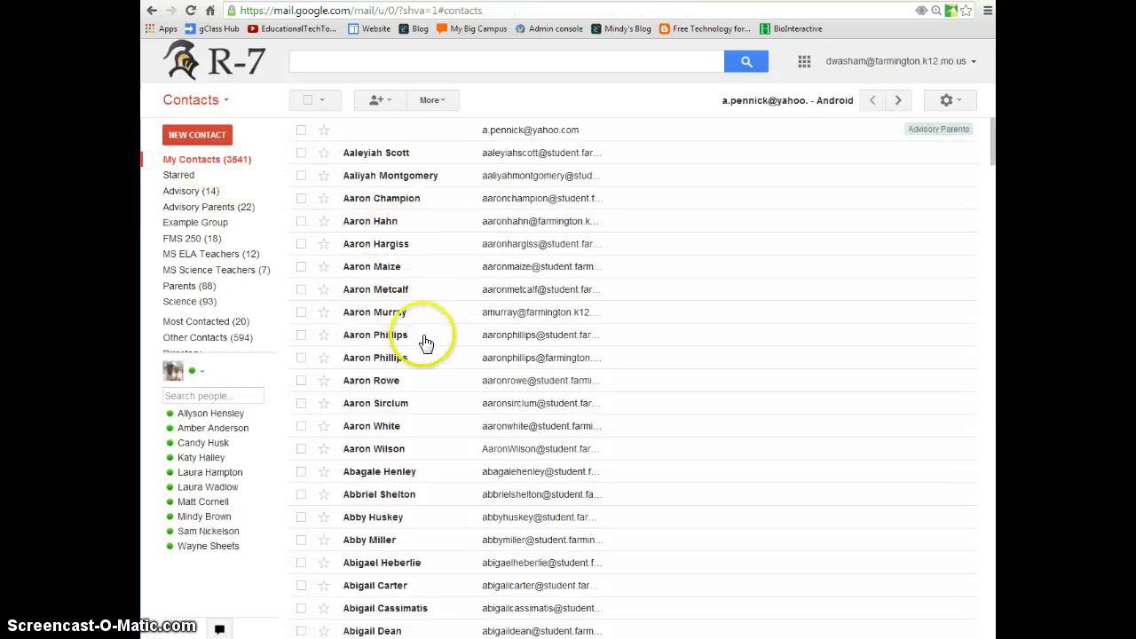
pyautogui.scroll(-10, 430, 295)
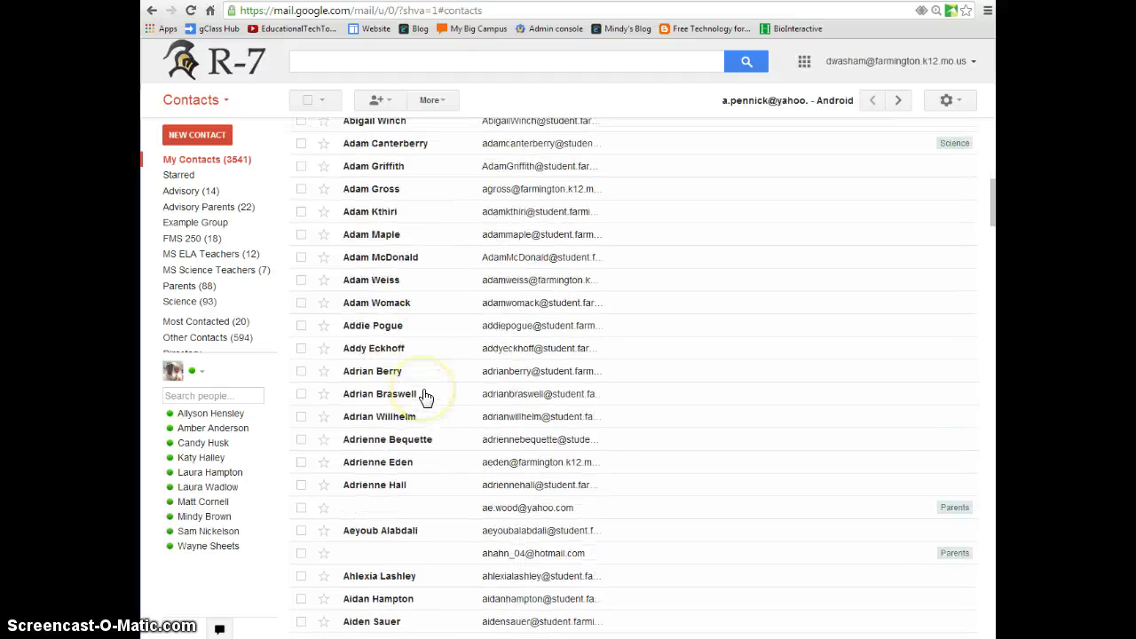
pyautogui.scroll(5, 427, 398)
pyautogui.scroll(5, 426, 398)
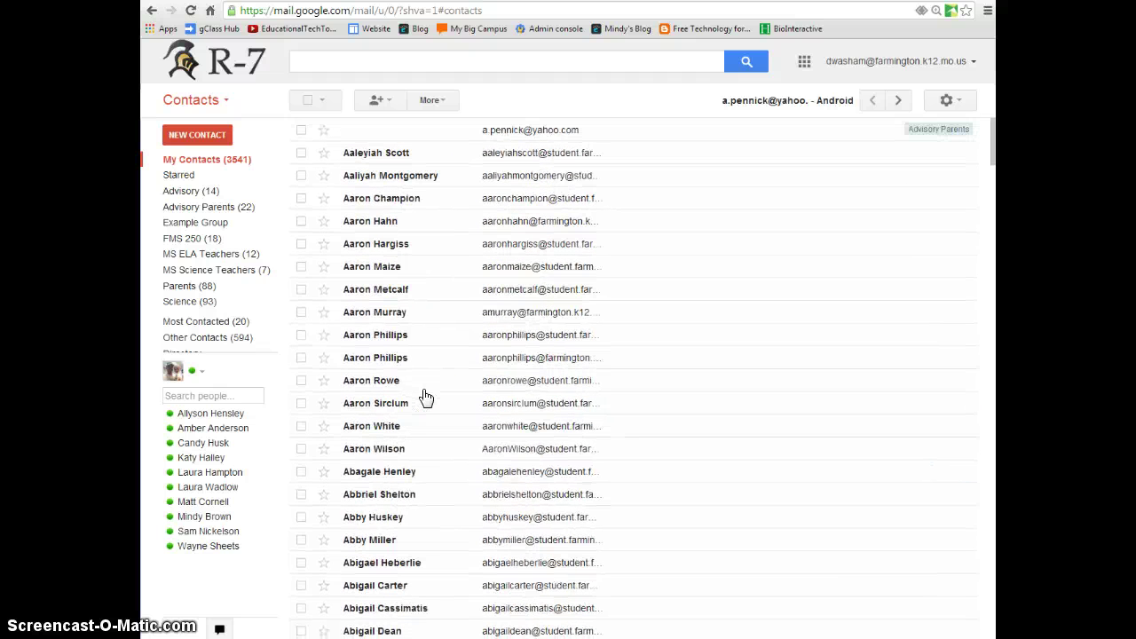
pyautogui.click(422, 392)
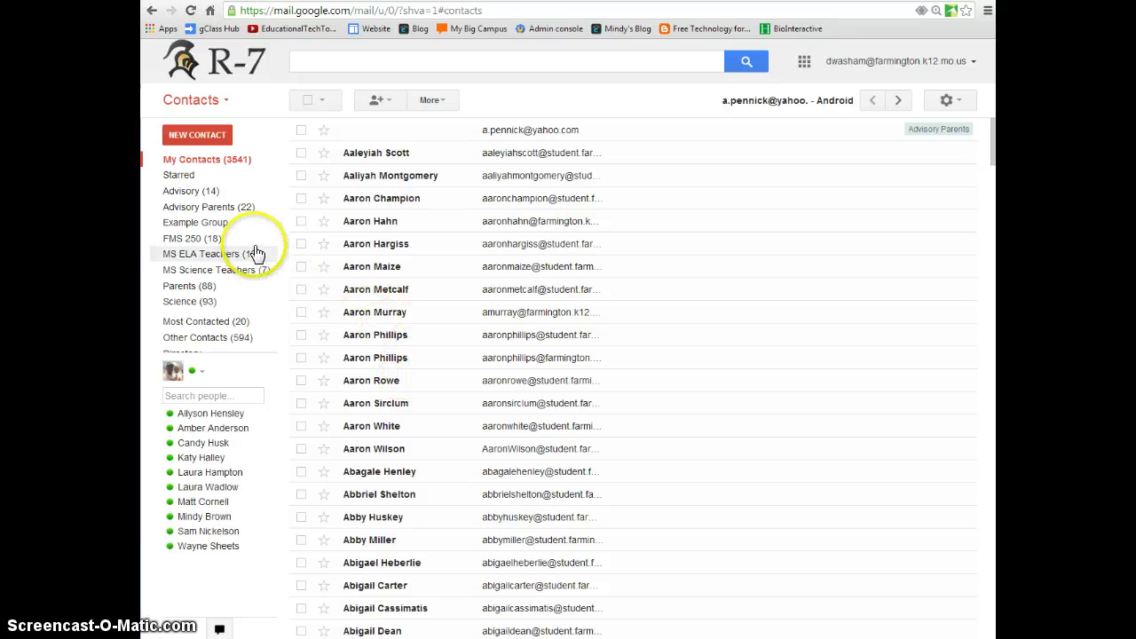
pyautogui.moveTo(222, 253)
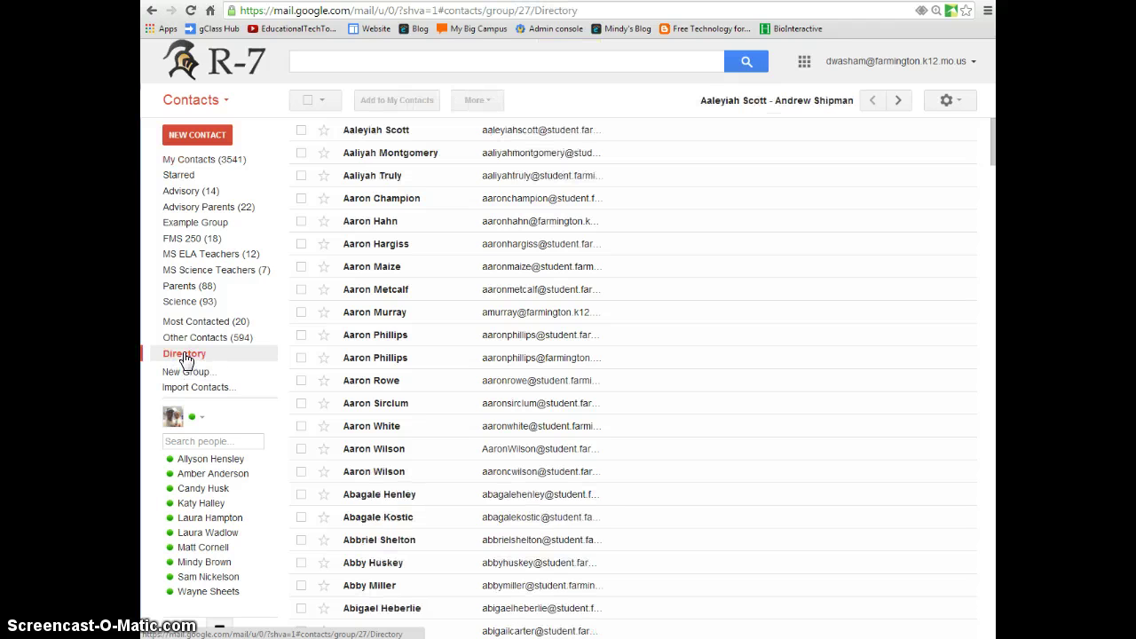
pyautogui.click(412, 63)
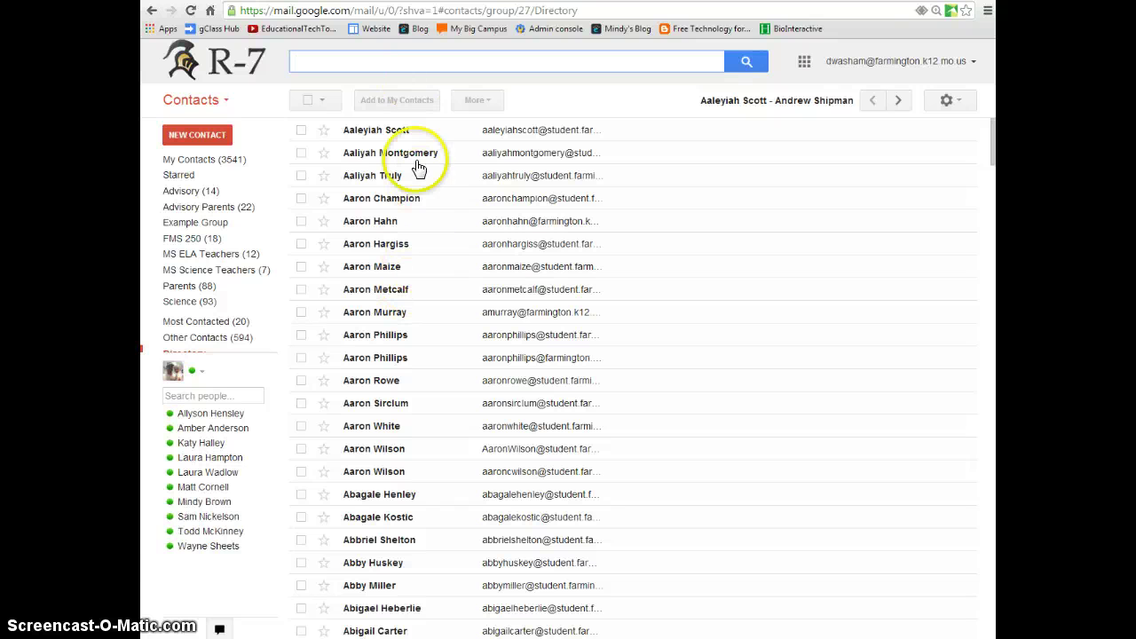
pyautogui.click(301, 222)
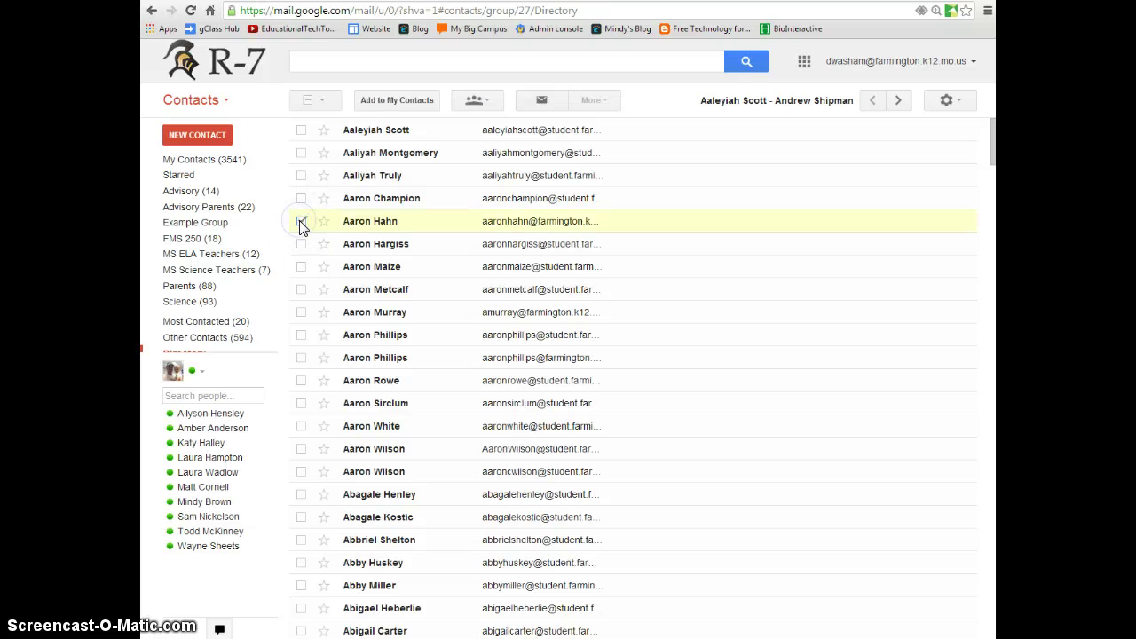
pyautogui.click(480, 101)
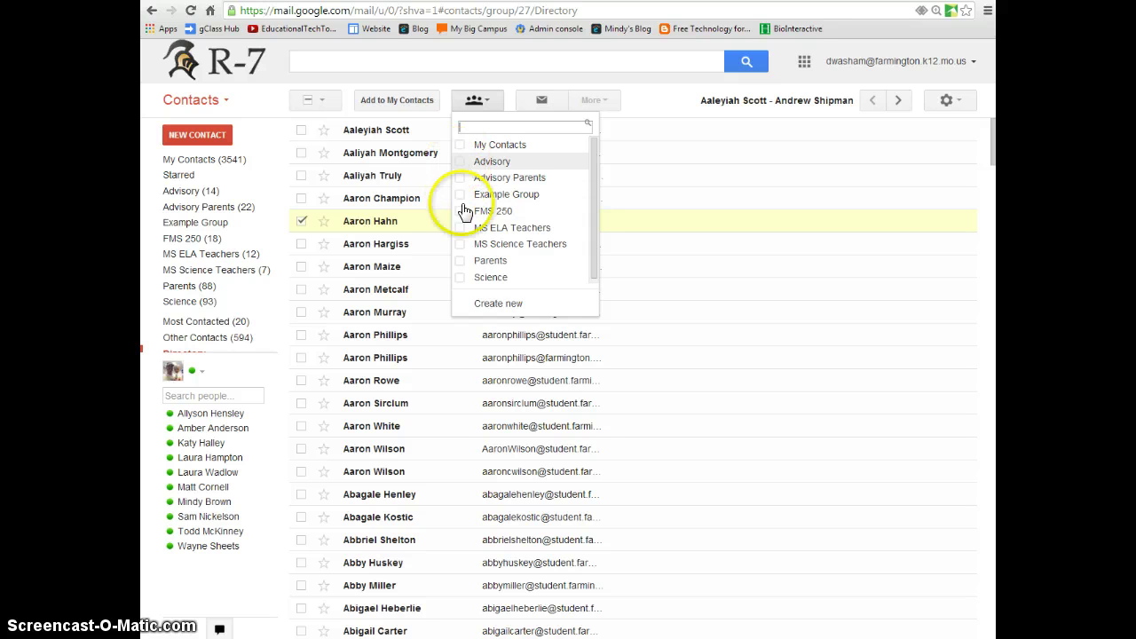
pyautogui.click(301, 221)
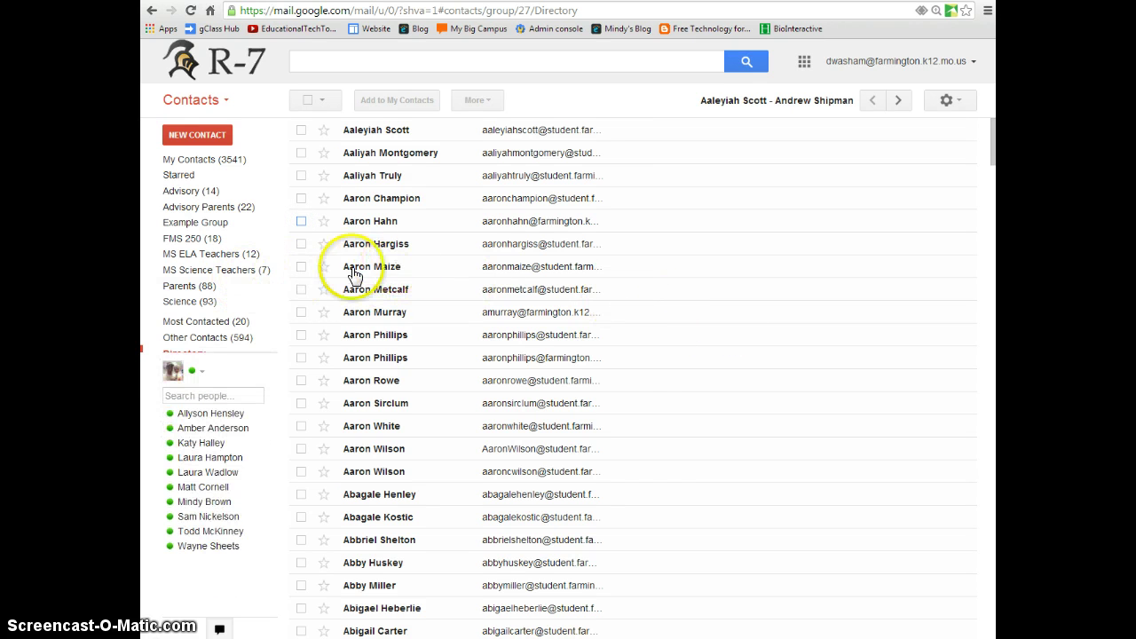
pyautogui.moveTo(266, 272)
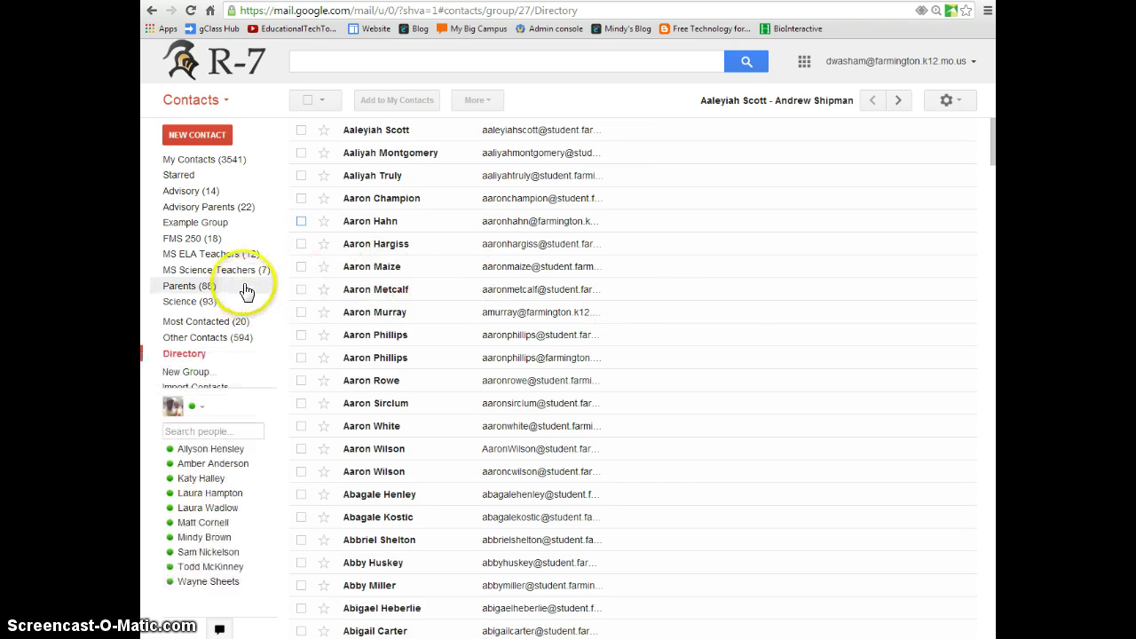
pyautogui.click(190, 357)
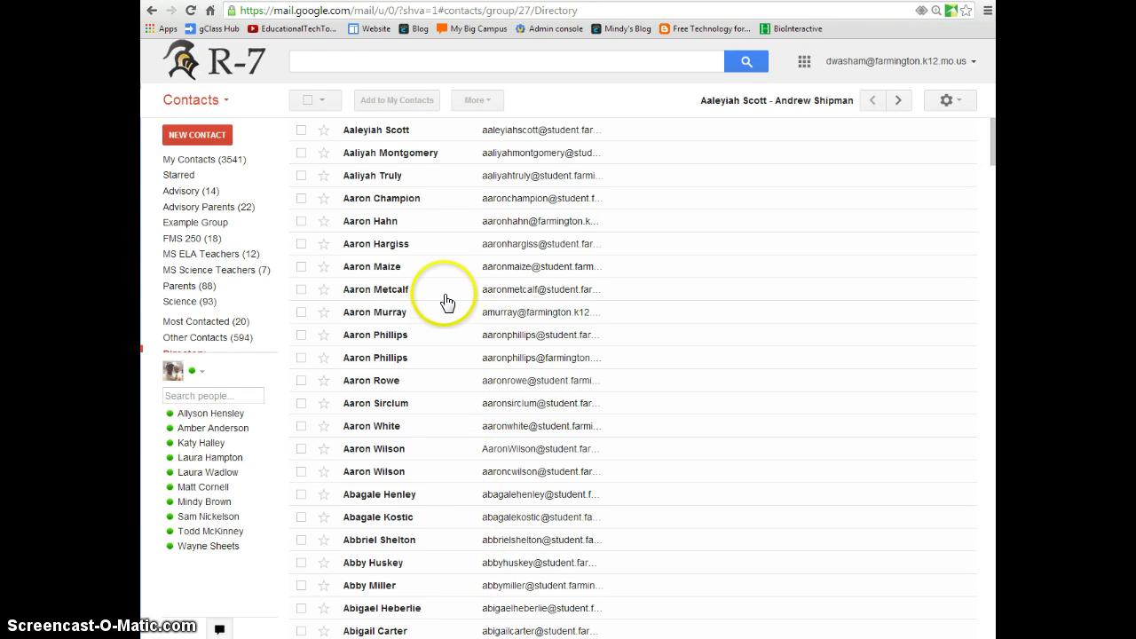
# Select all contacts on each Directory page while paging forward twice.
pyautogui.click(321, 101)
pyautogui.click(321, 127)
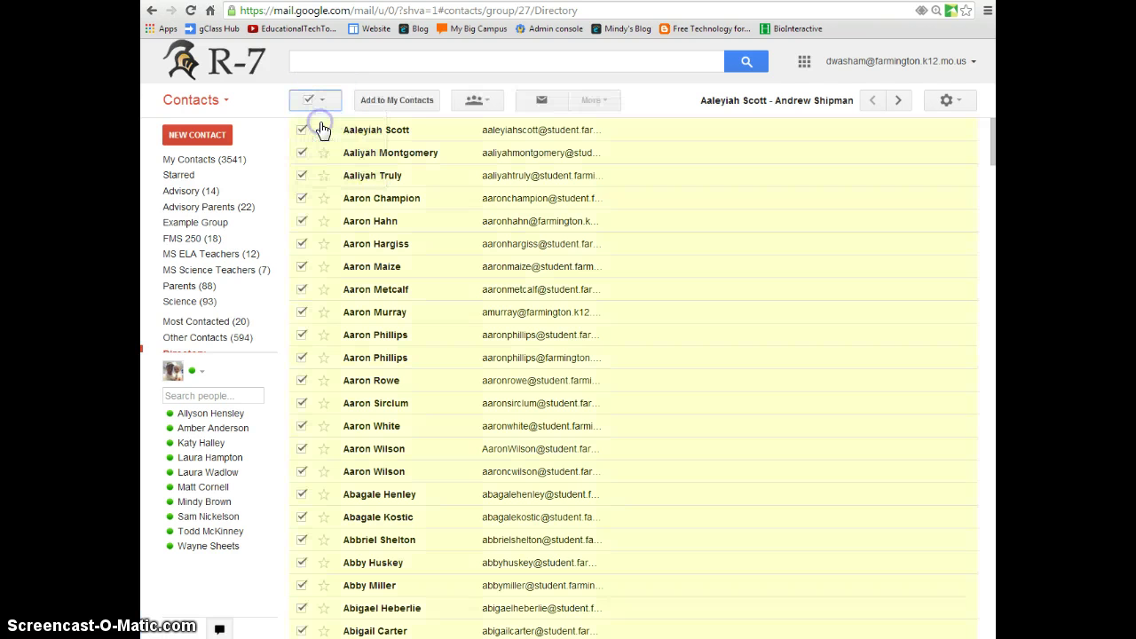
pyautogui.click(384, 104)
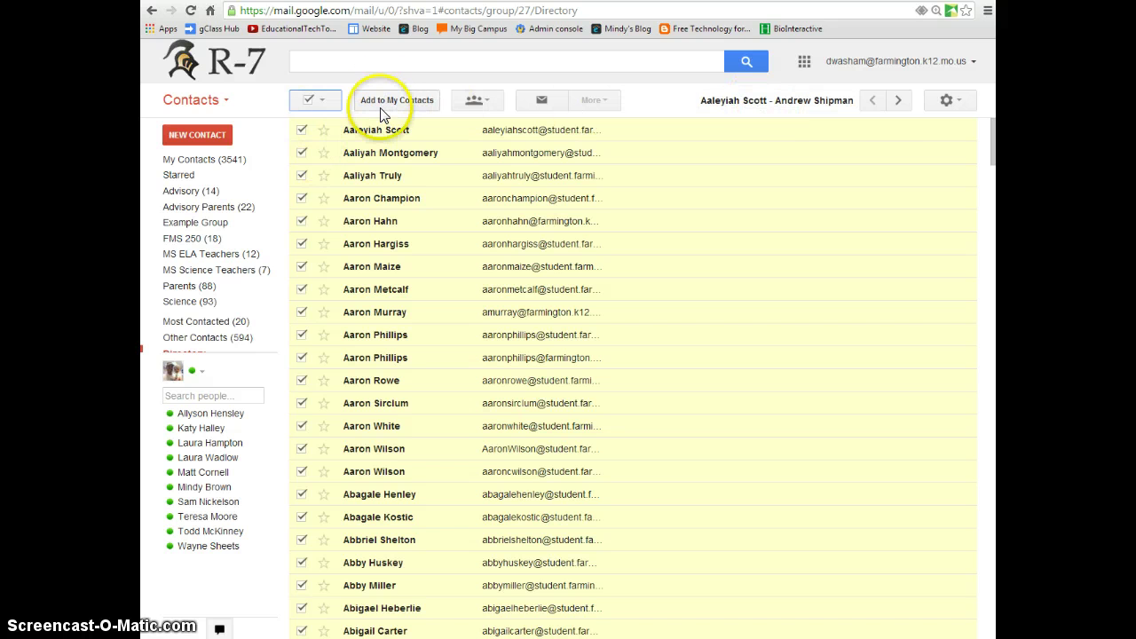
pyautogui.click(898, 101)
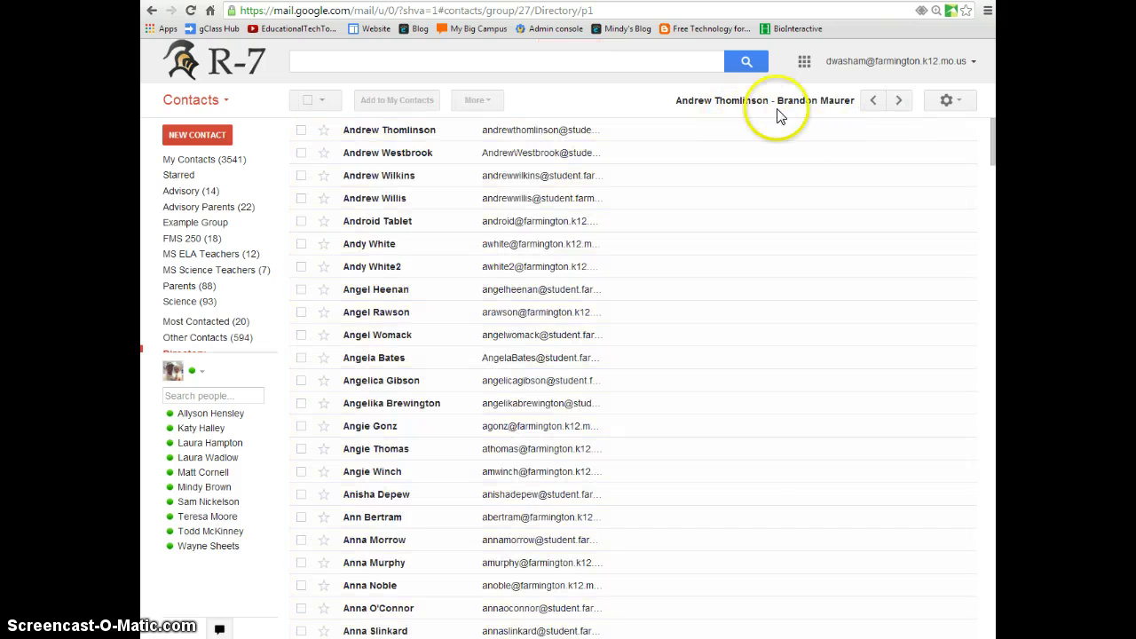
pyautogui.click(316, 101)
pyautogui.click(318, 126)
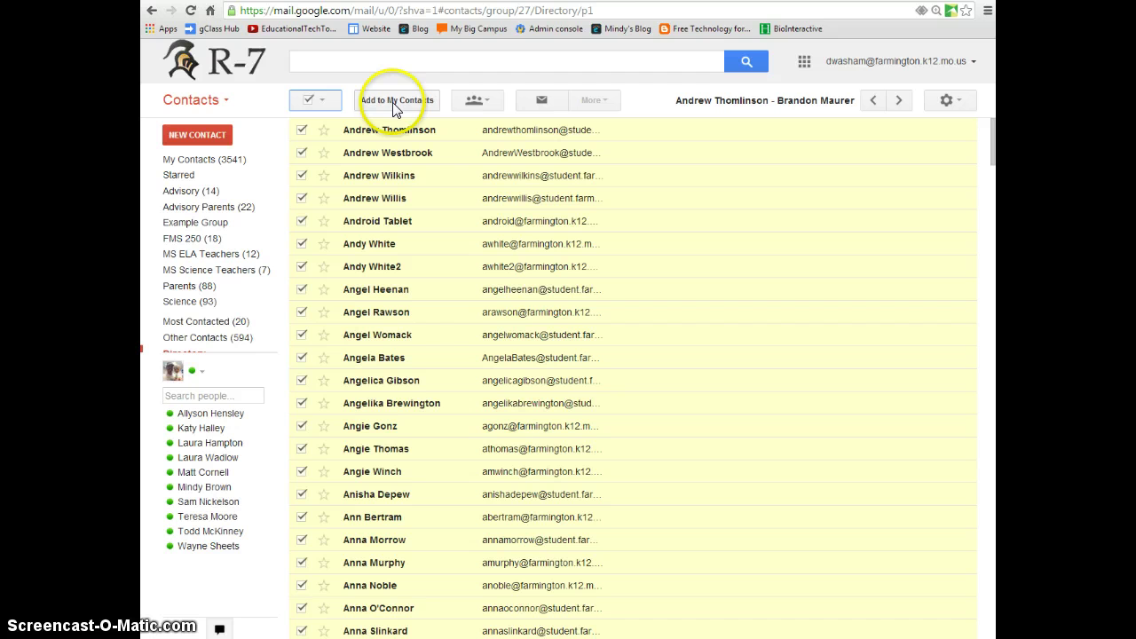
pyautogui.click(899, 102)
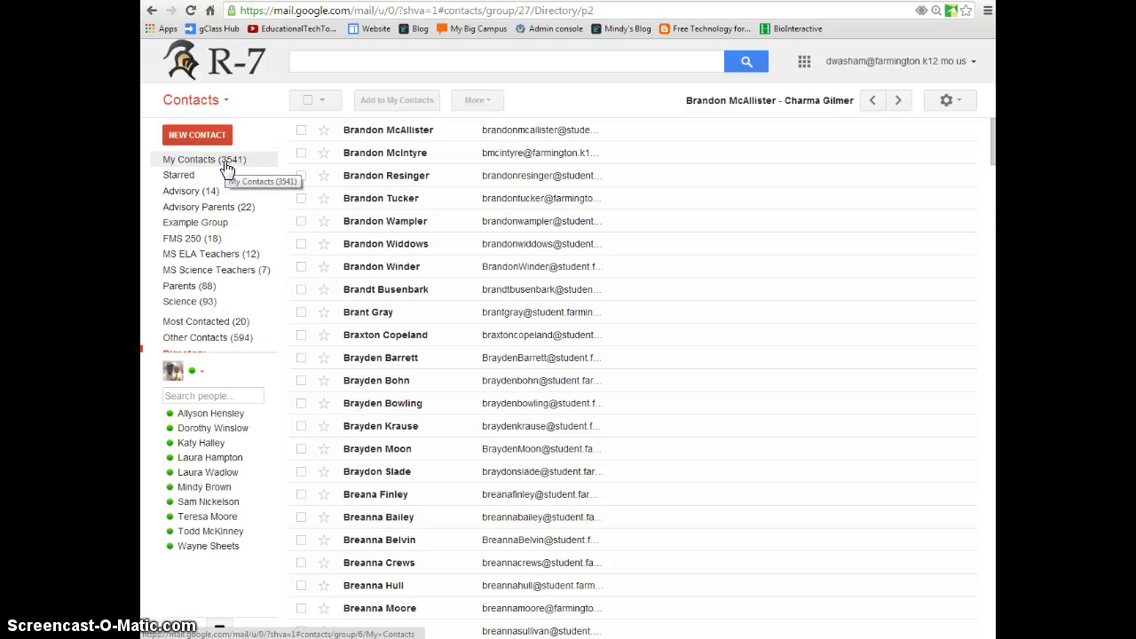
# Return to My Contacts, open the empty Example Group, and start adding people to it.
pyautogui.click(180, 162)
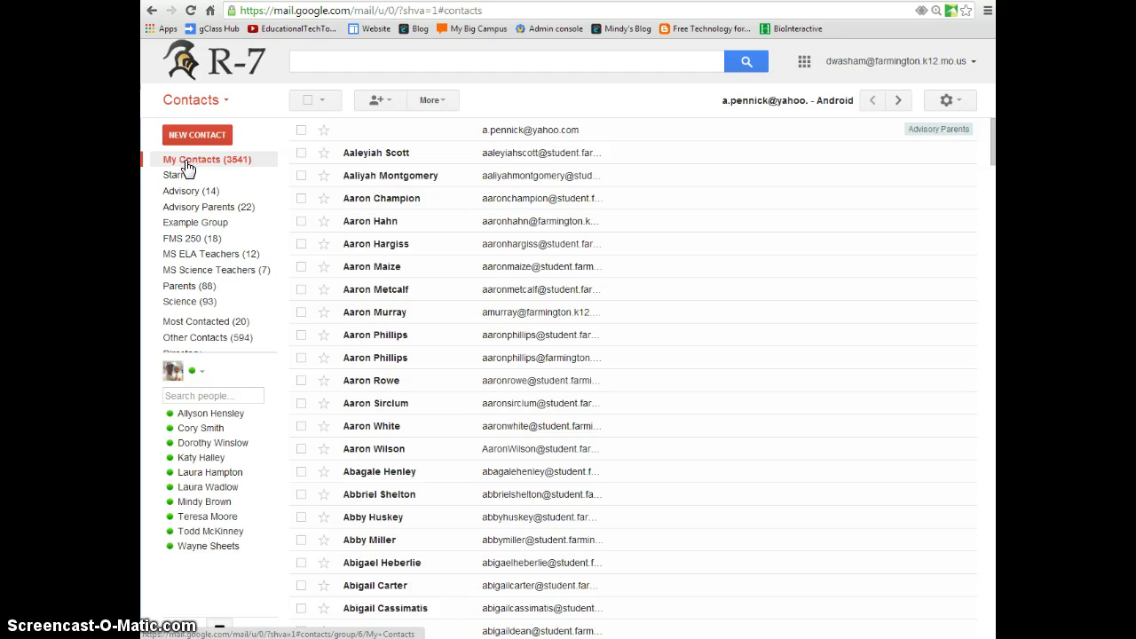
pyautogui.click(196, 223)
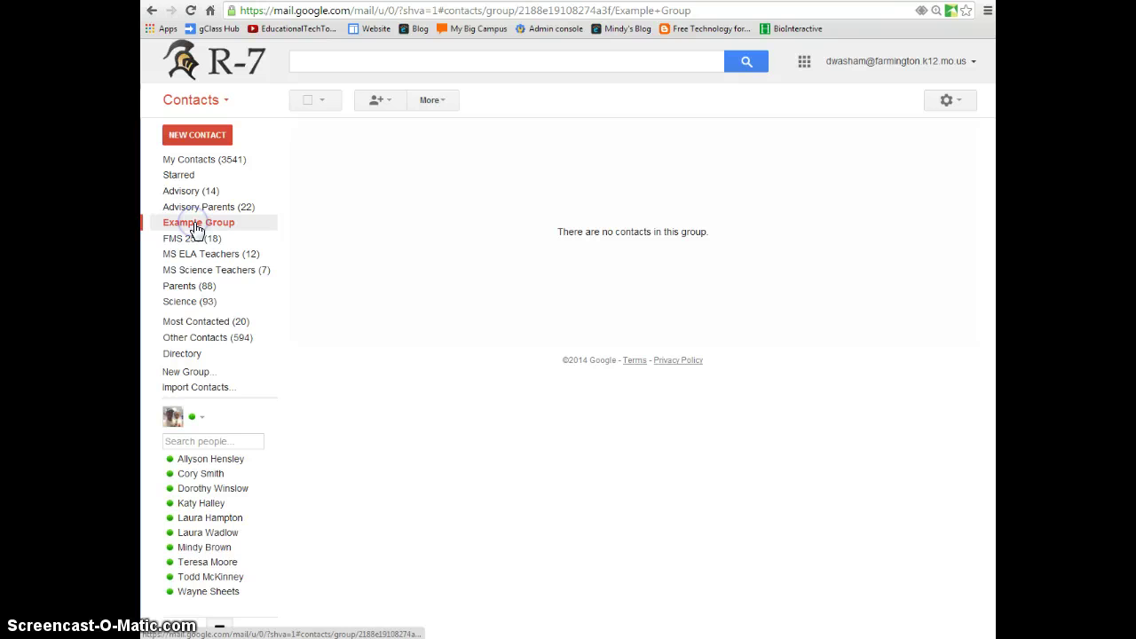
pyautogui.click(380, 102)
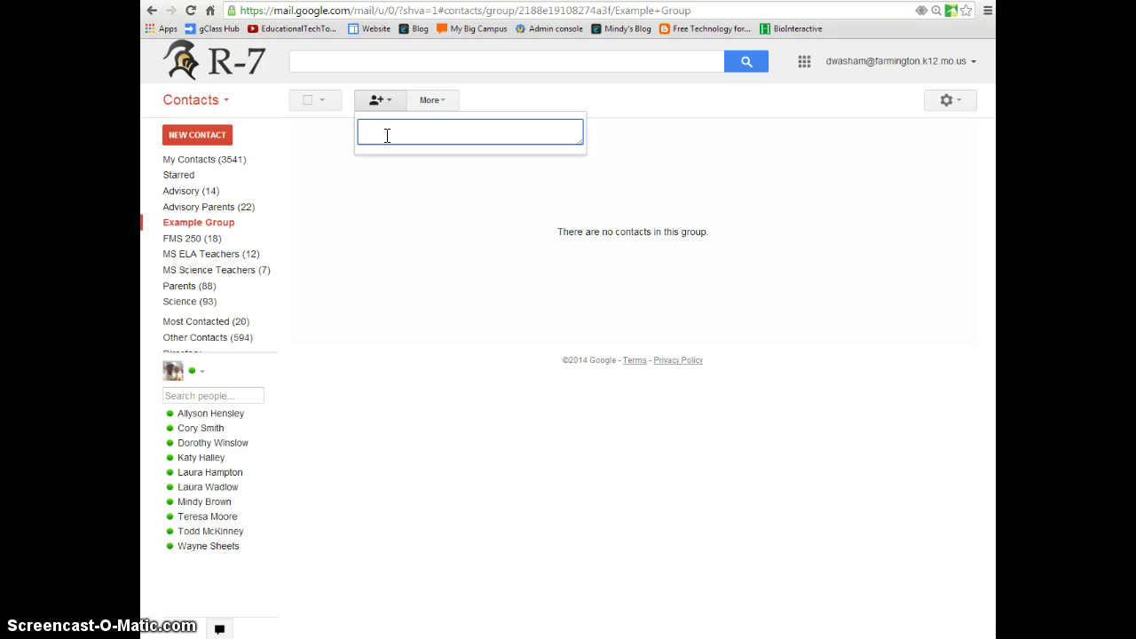
# Enter three contacts by name with autocomplete and add them to Example Group.
pyautogui.write('lankfor')
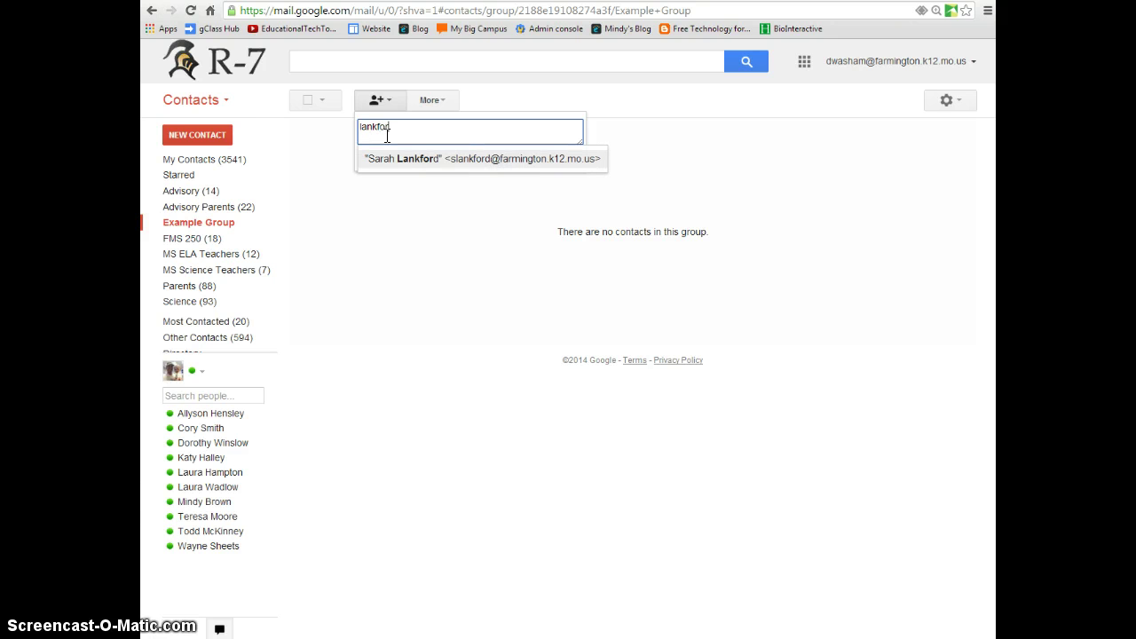
pyautogui.press('Return')
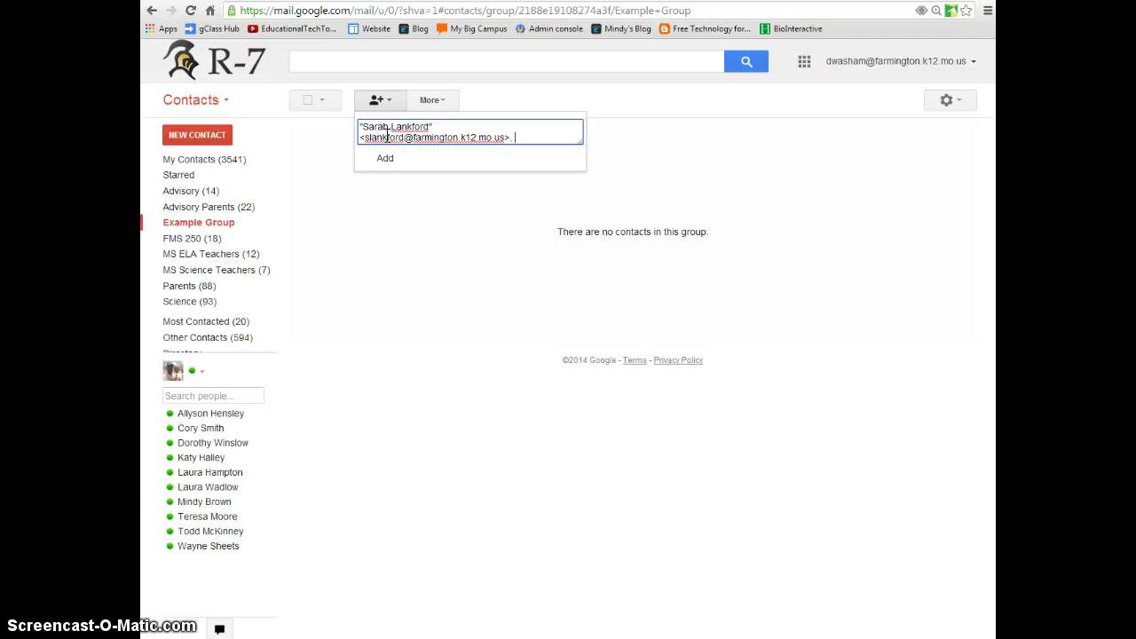
pyautogui.write('bur')
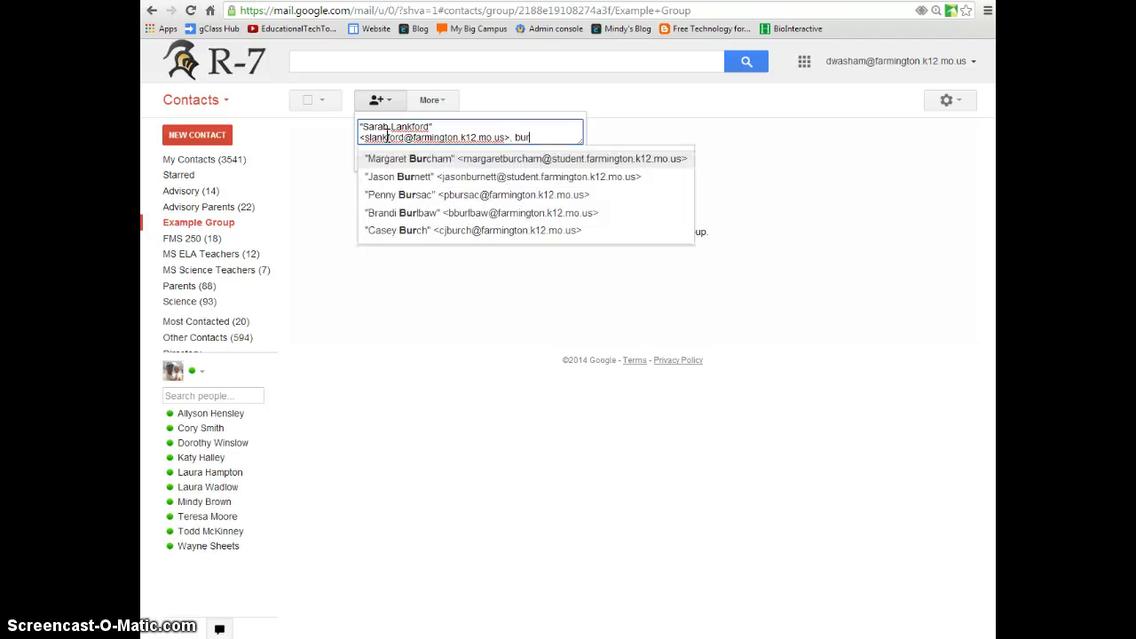
pyautogui.write('lbaw')
pyautogui.press('Return')
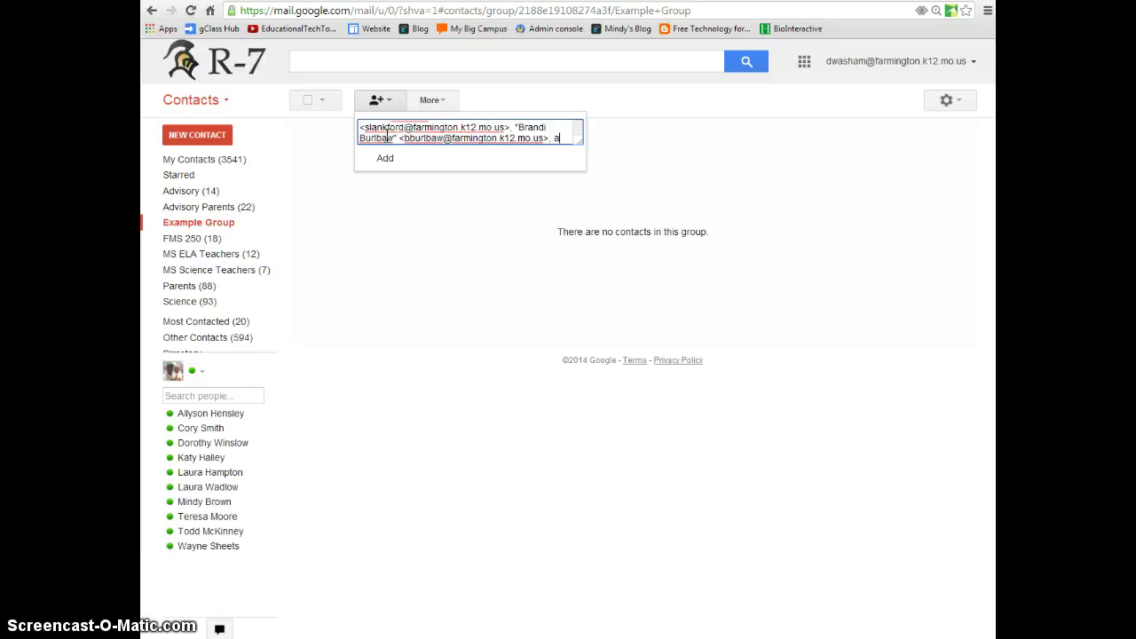
pyautogui.write('anser')
pyautogui.press('BackSpace')
pyautogui.press('BackSpace')
pyautogui.press('BackSpace')
pyautogui.press('BackSpace')
pyautogui.write('h')
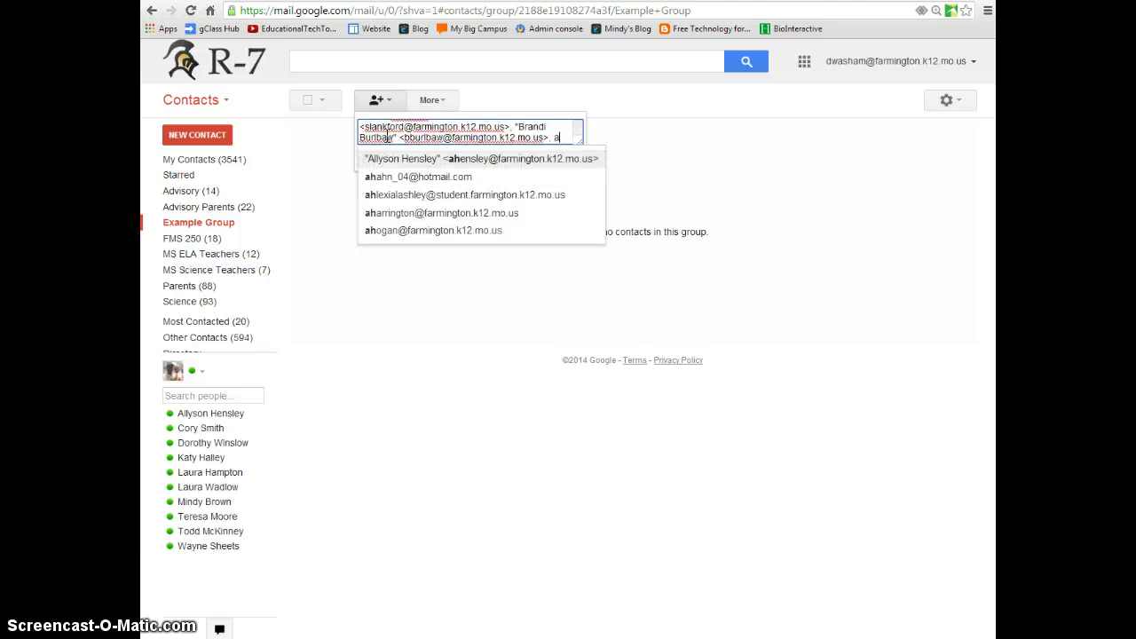
pyautogui.write('er')
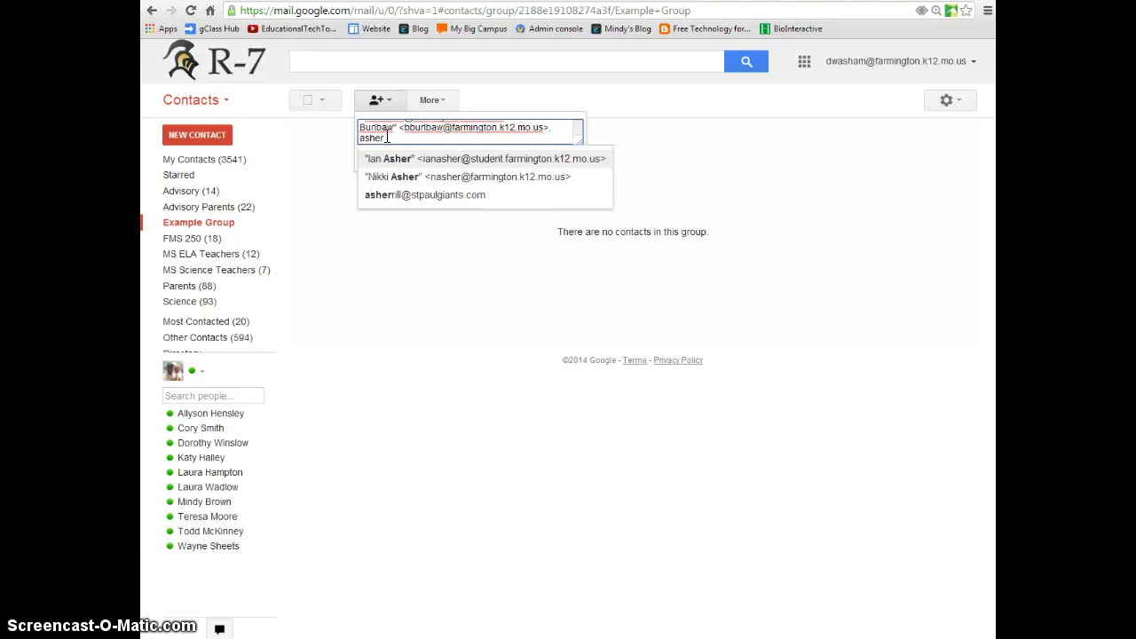
pyautogui.press('Down')
pyautogui.press('Return')
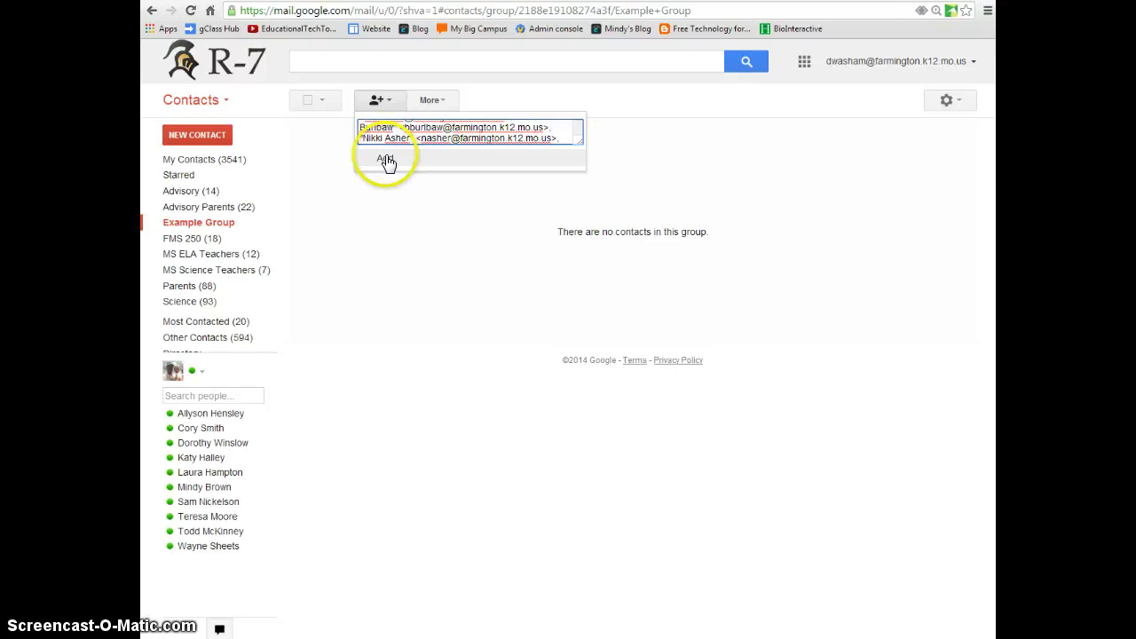
pyautogui.click(385, 165)
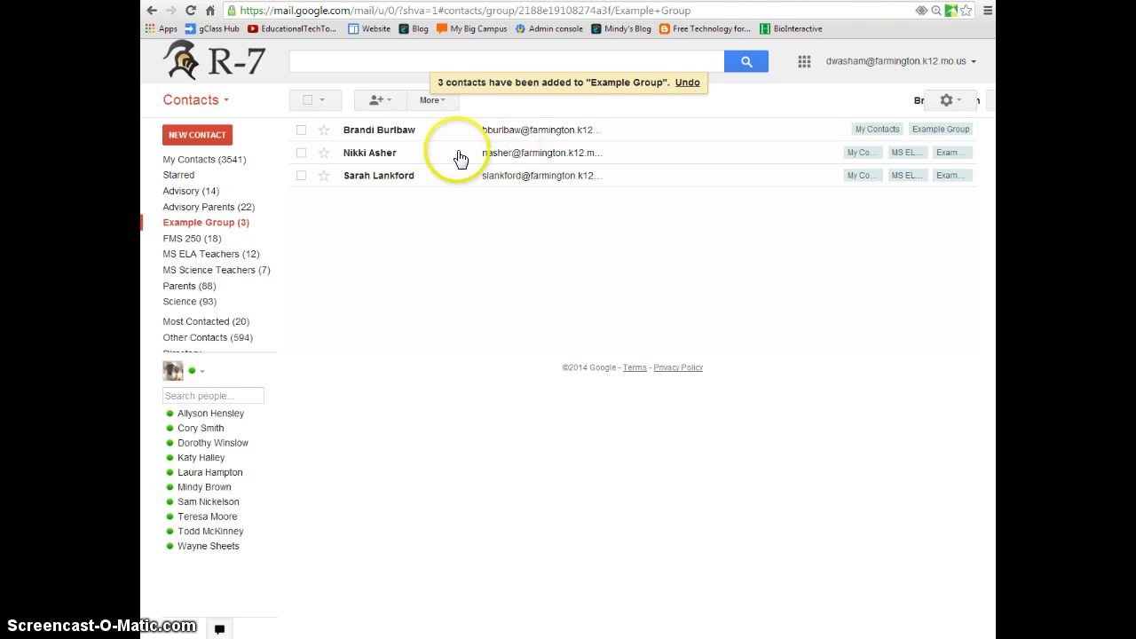
# Untick Example Group for one member, leaving two, then select the second contact and open More.
pyautogui.click(301, 153)
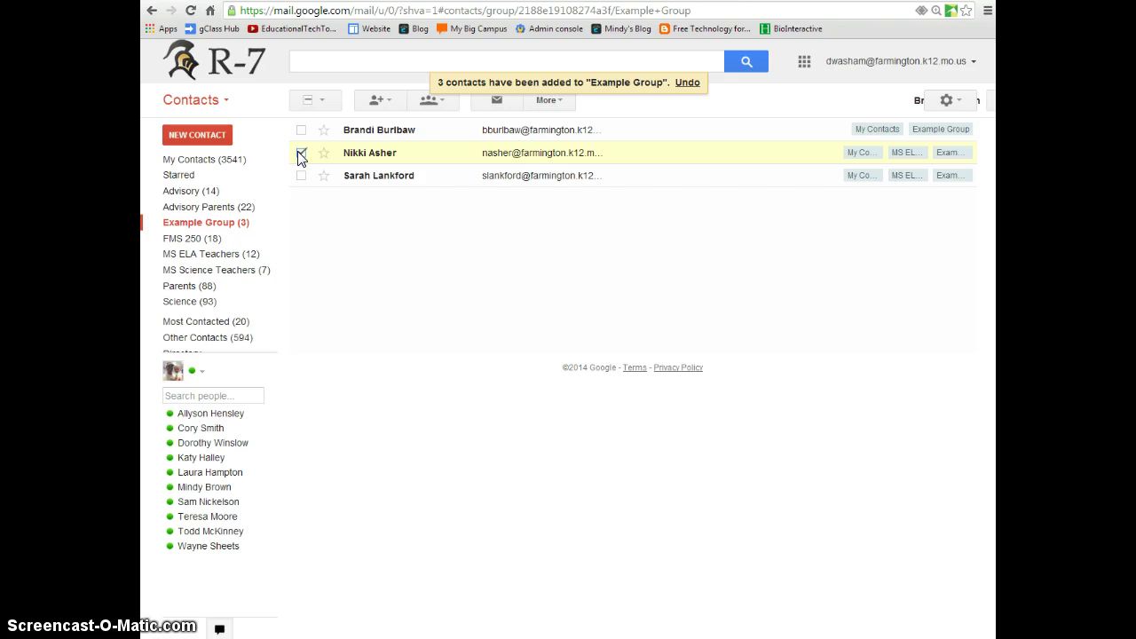
pyautogui.click(443, 104)
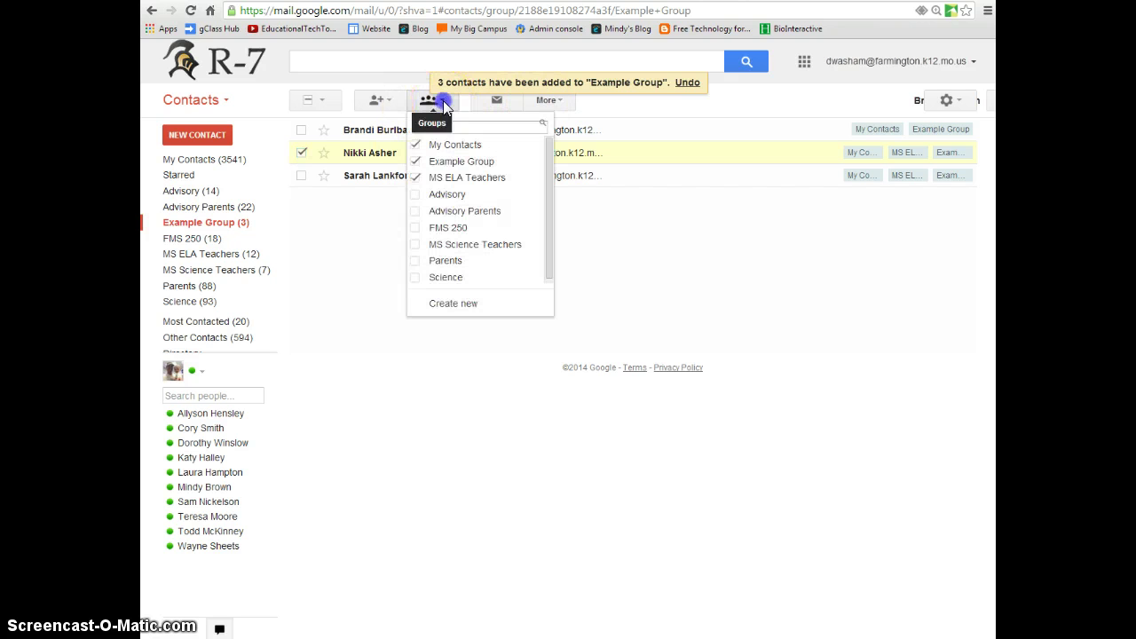
pyautogui.click(414, 162)
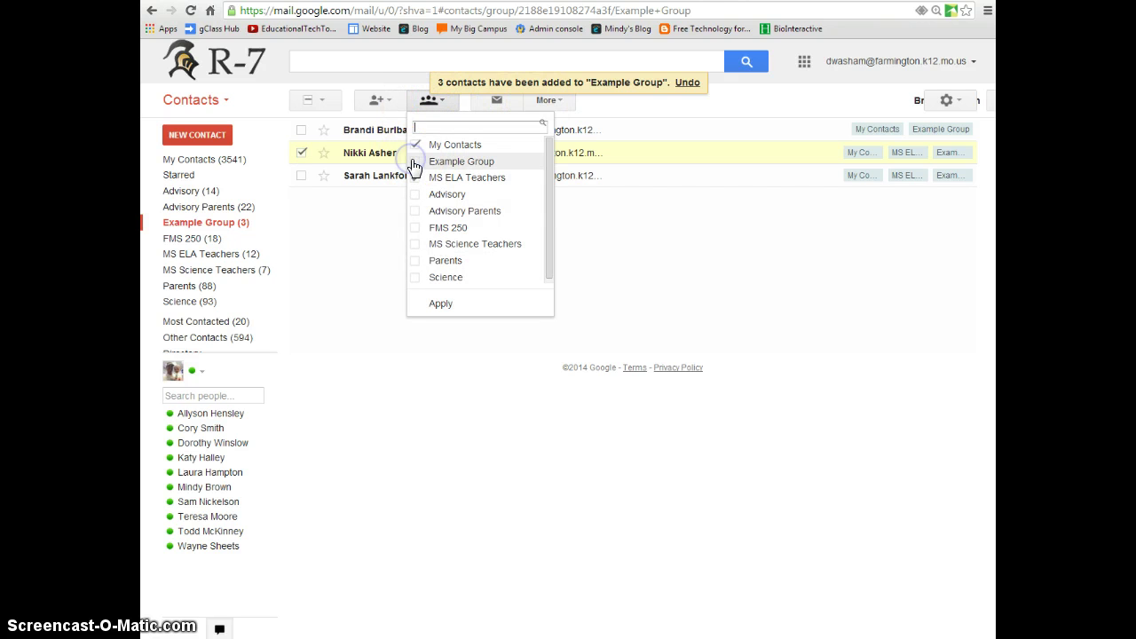
pyautogui.click(438, 306)
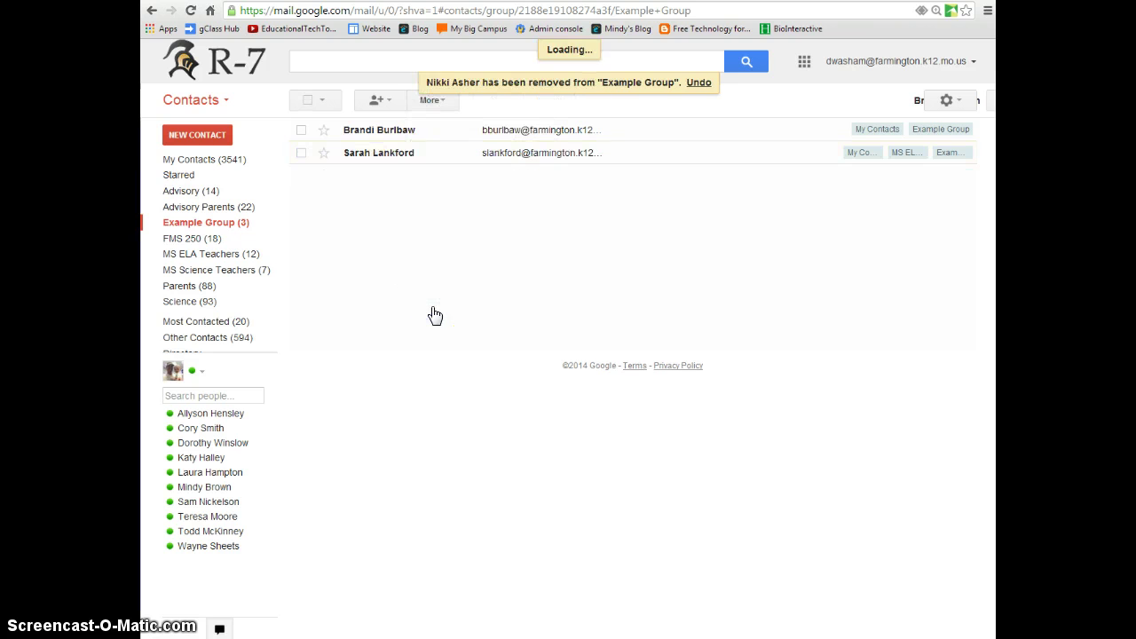
pyautogui.click(301, 155)
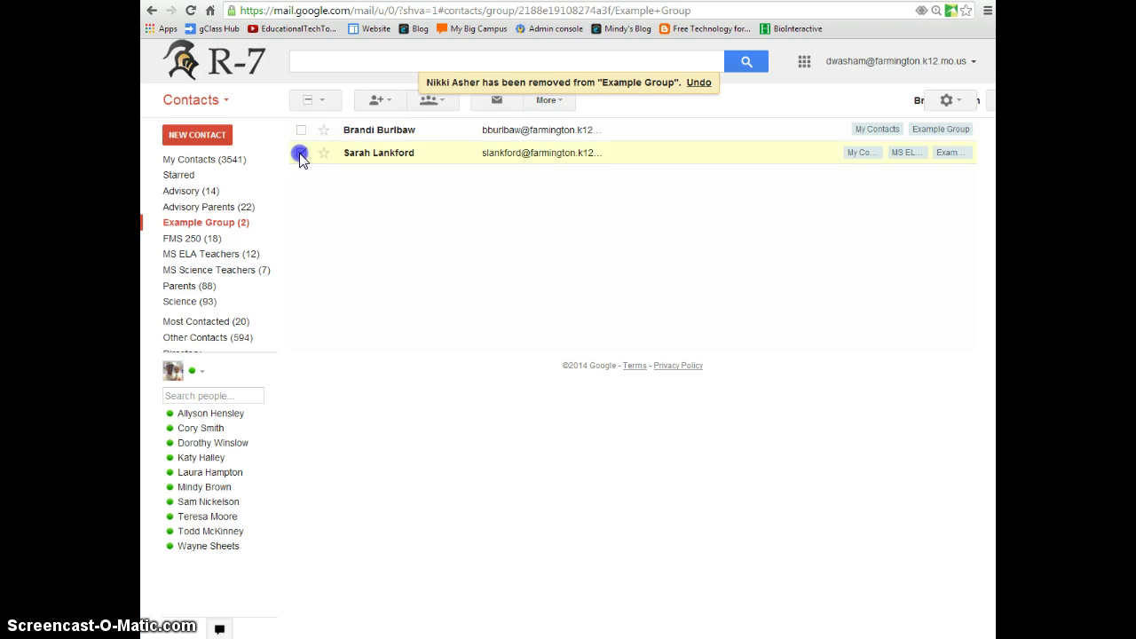
pyautogui.click(561, 100)
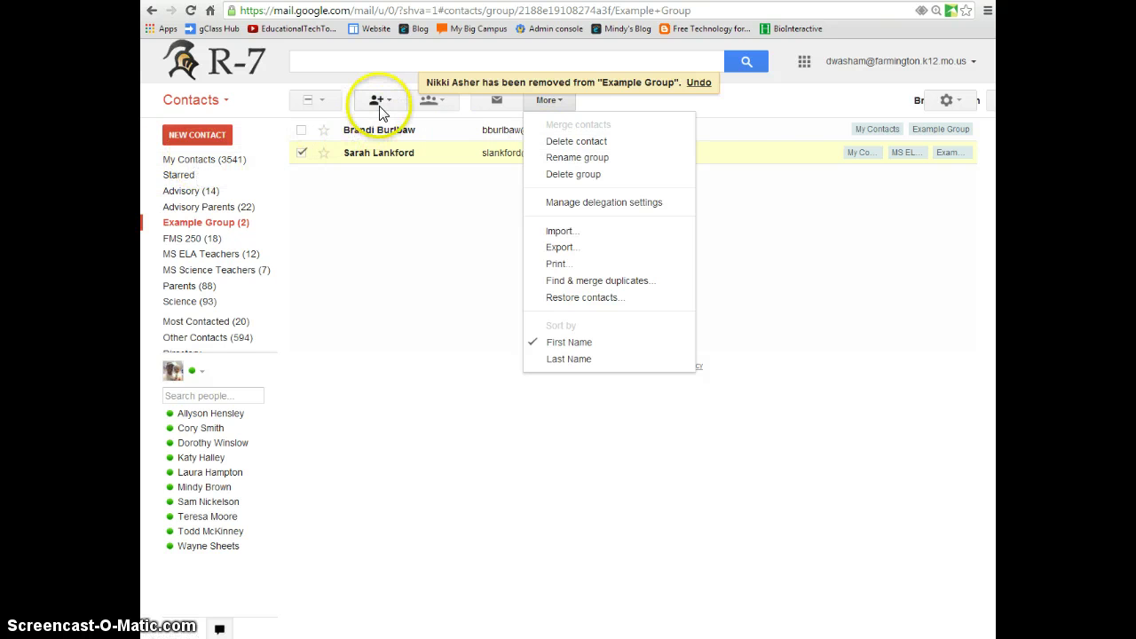
pyautogui.click(302, 155)
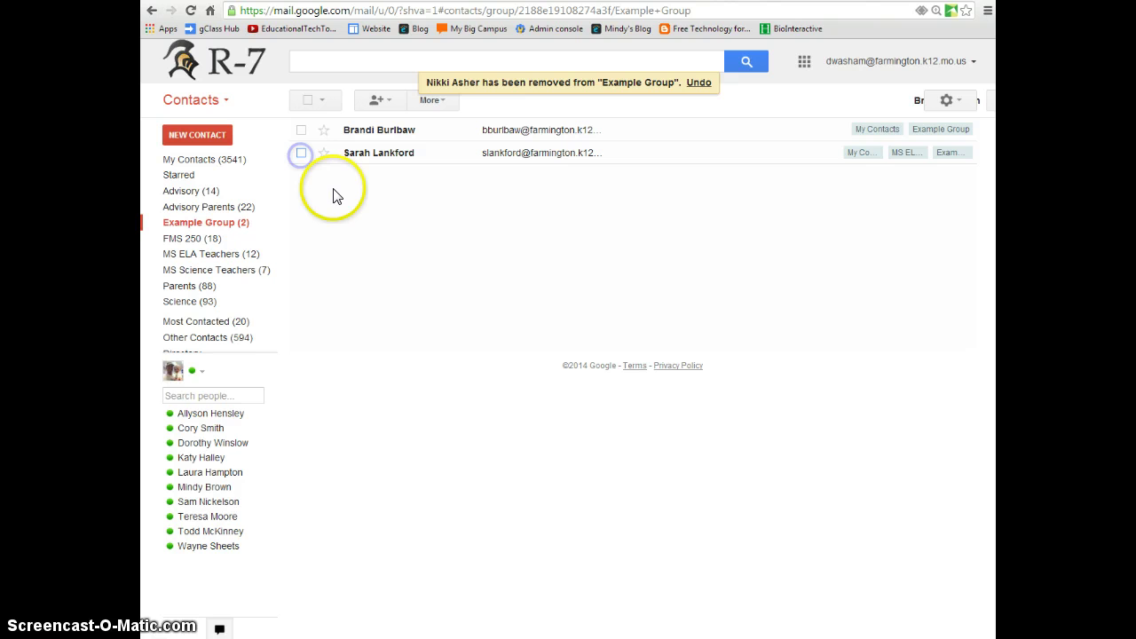
pyautogui.moveTo(193, 338)
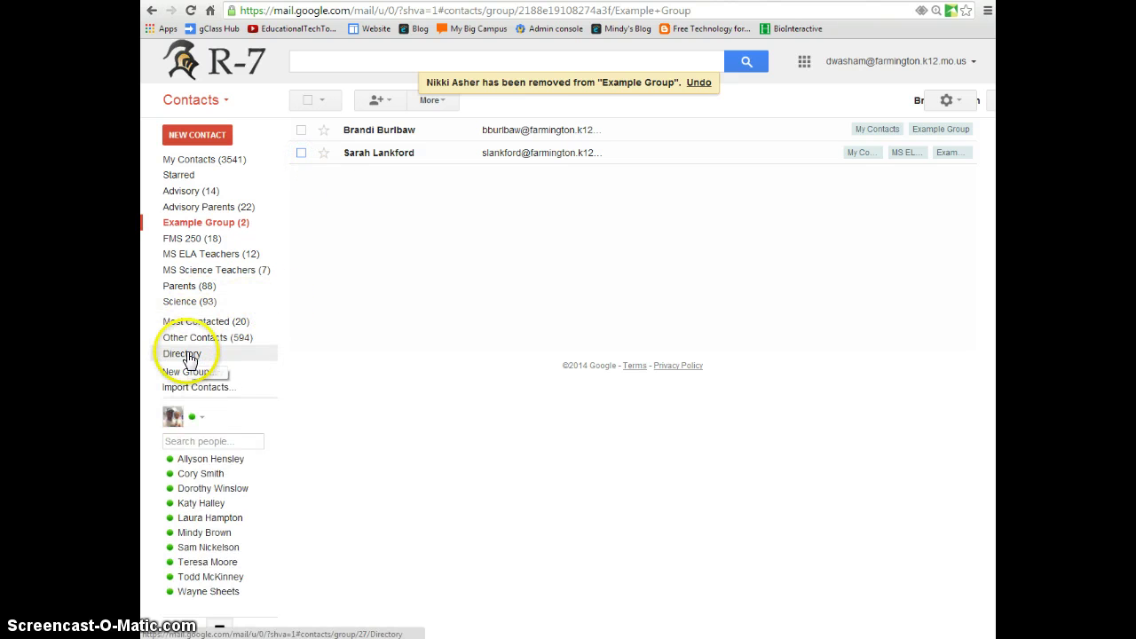
pyautogui.click(301, 153)
pyautogui.click(444, 101)
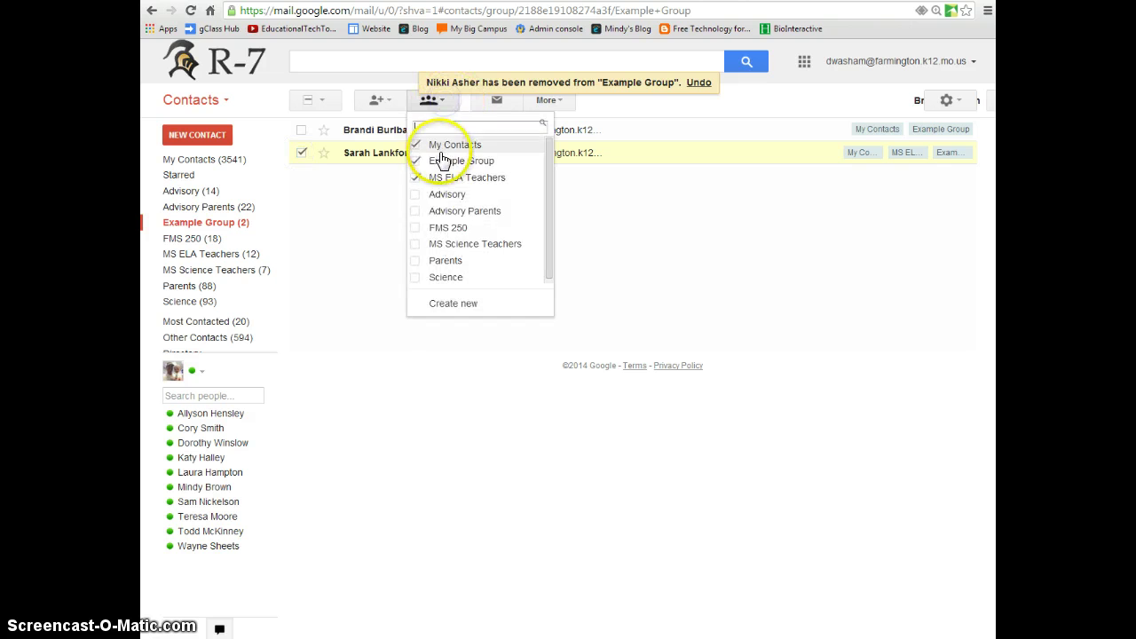
pyautogui.click(302, 153)
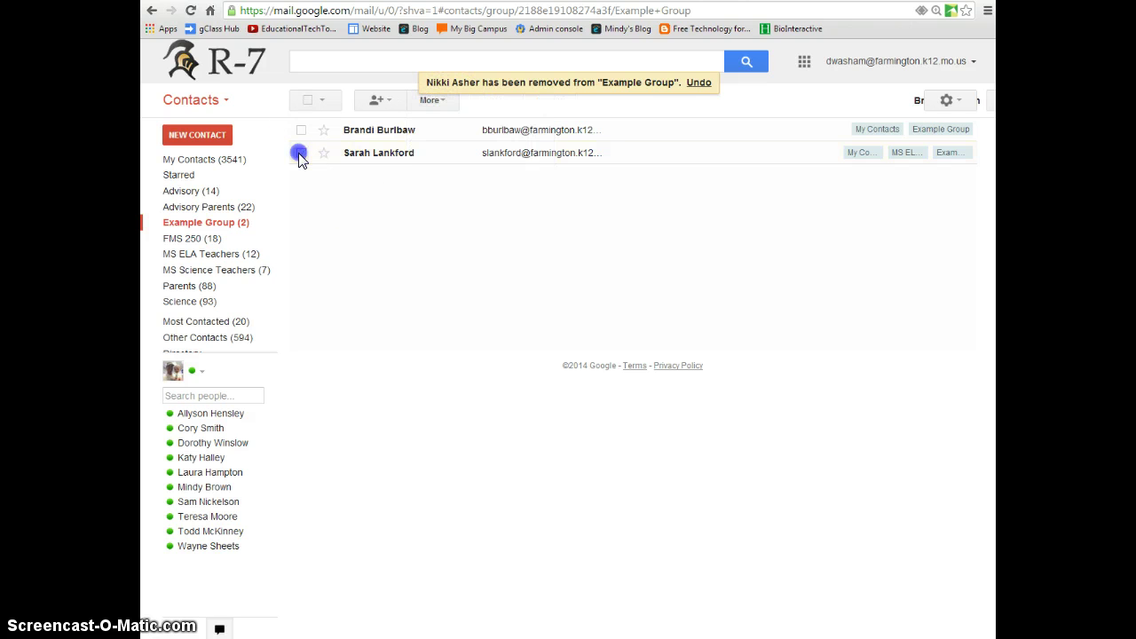
pyautogui.click(390, 101)
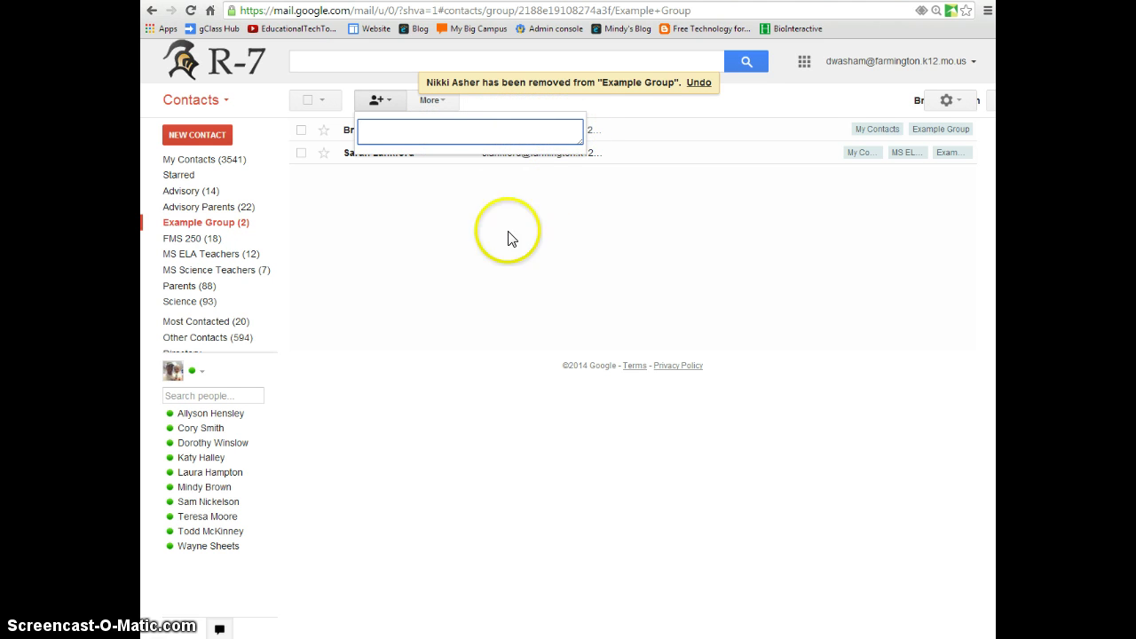
pyautogui.click(418, 229)
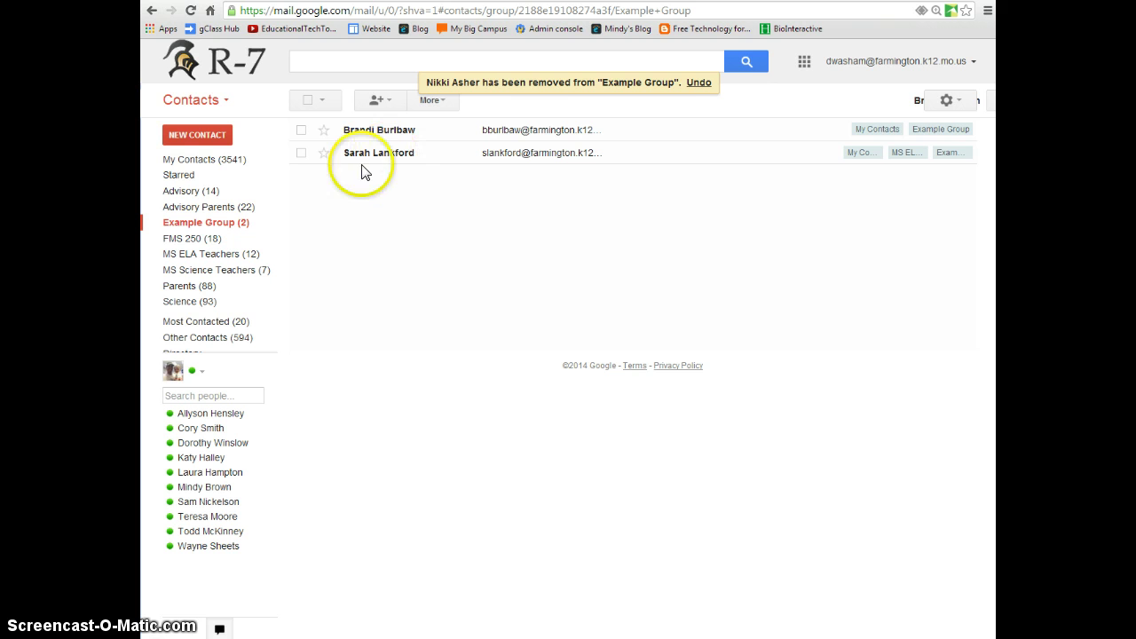
# Return to Mail and keep a single new message, popped out into a larger window.
pyautogui.click(224, 101)
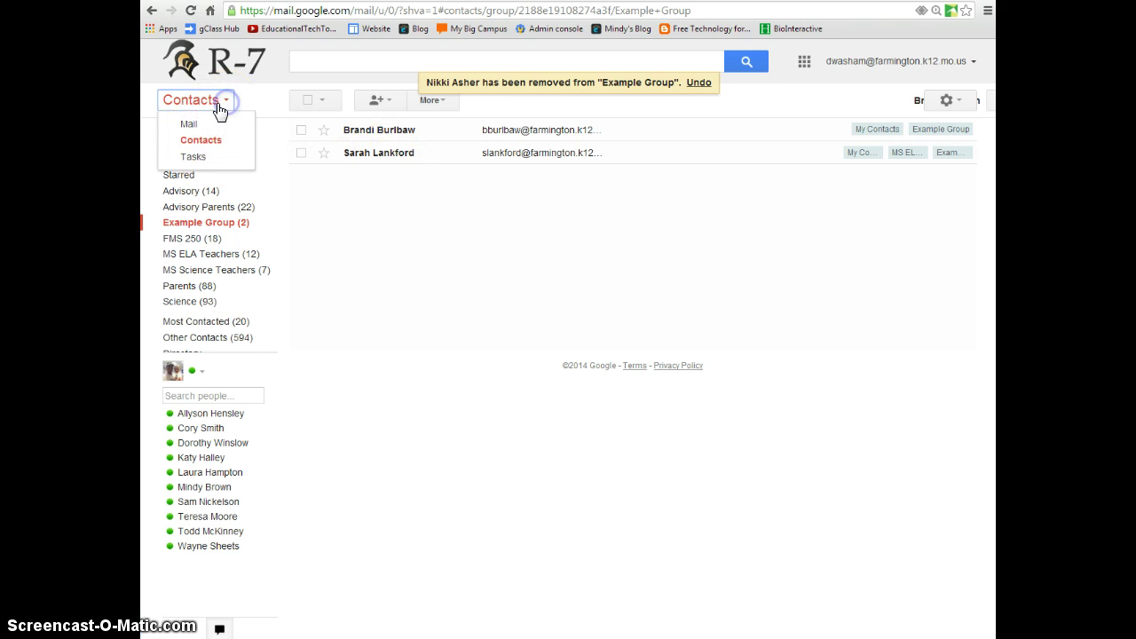
pyautogui.click(190, 125)
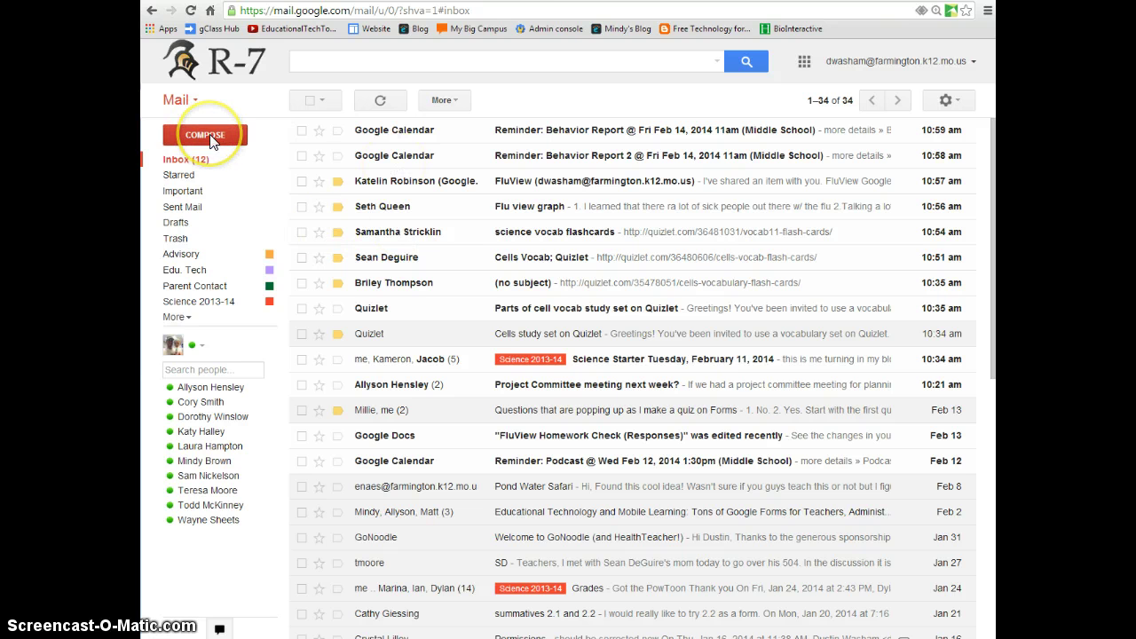
pyautogui.click(212, 139)
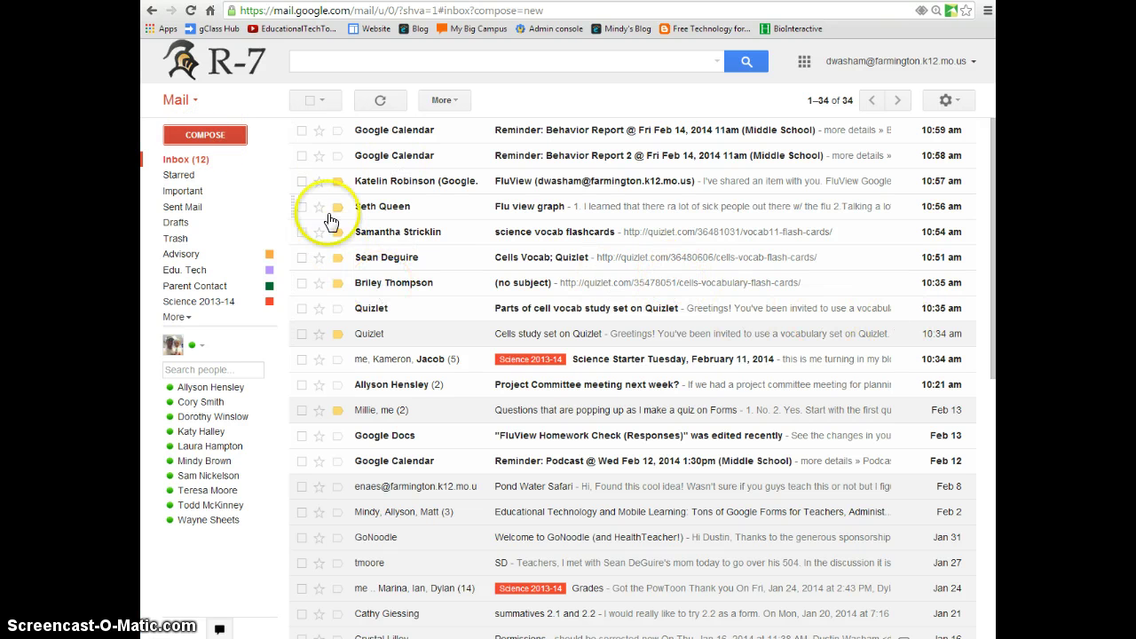
pyautogui.click(215, 139)
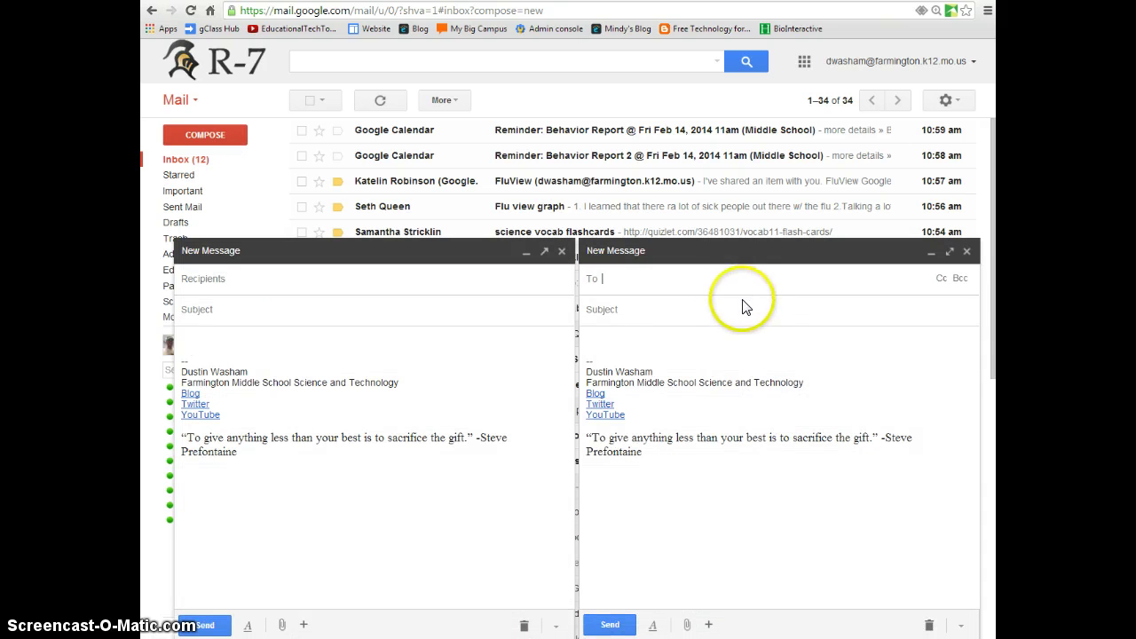
pyautogui.click(522, 628)
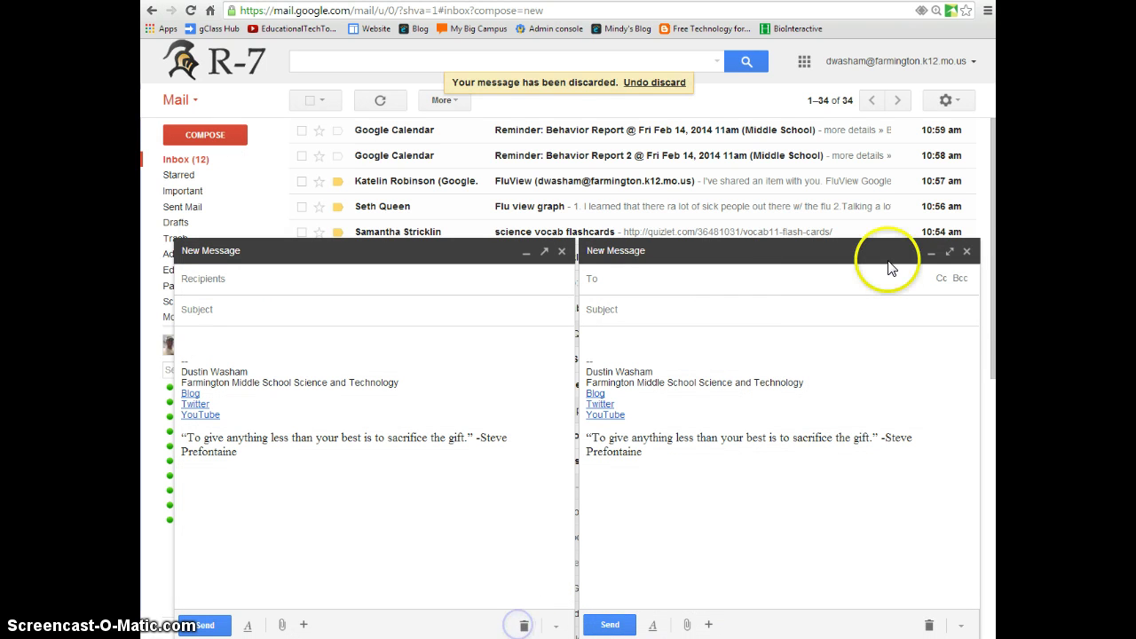
pyautogui.click(949, 252)
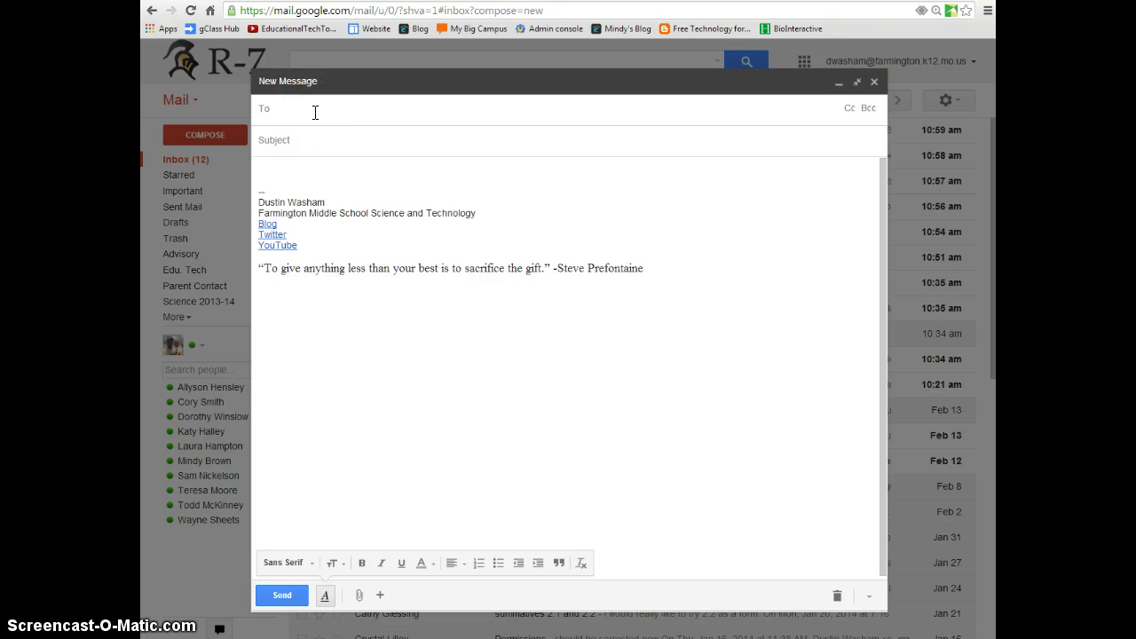
# Fill To with Example Group, expand it into individual recipients, and remove one.
pyautogui.write('examp')
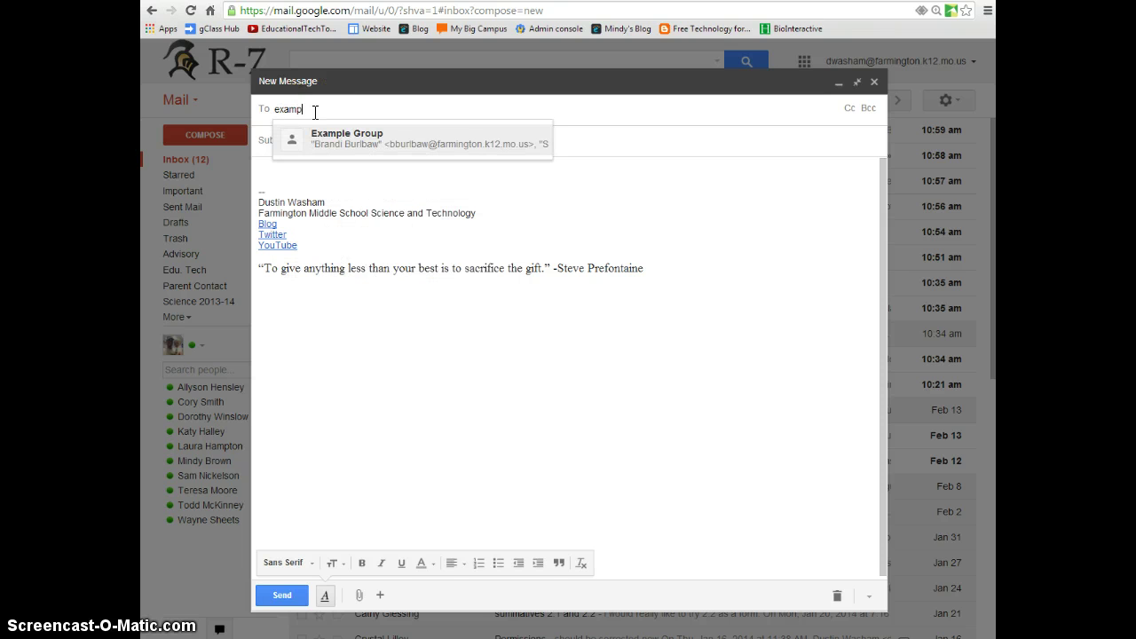
pyautogui.press('Return')
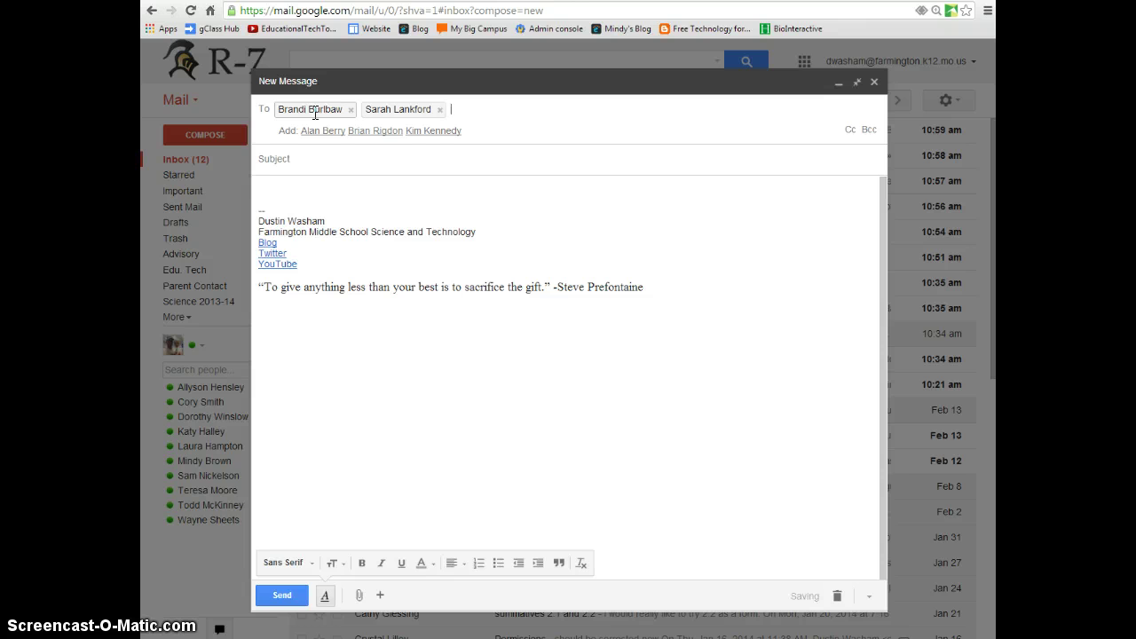
pyautogui.click(351, 161)
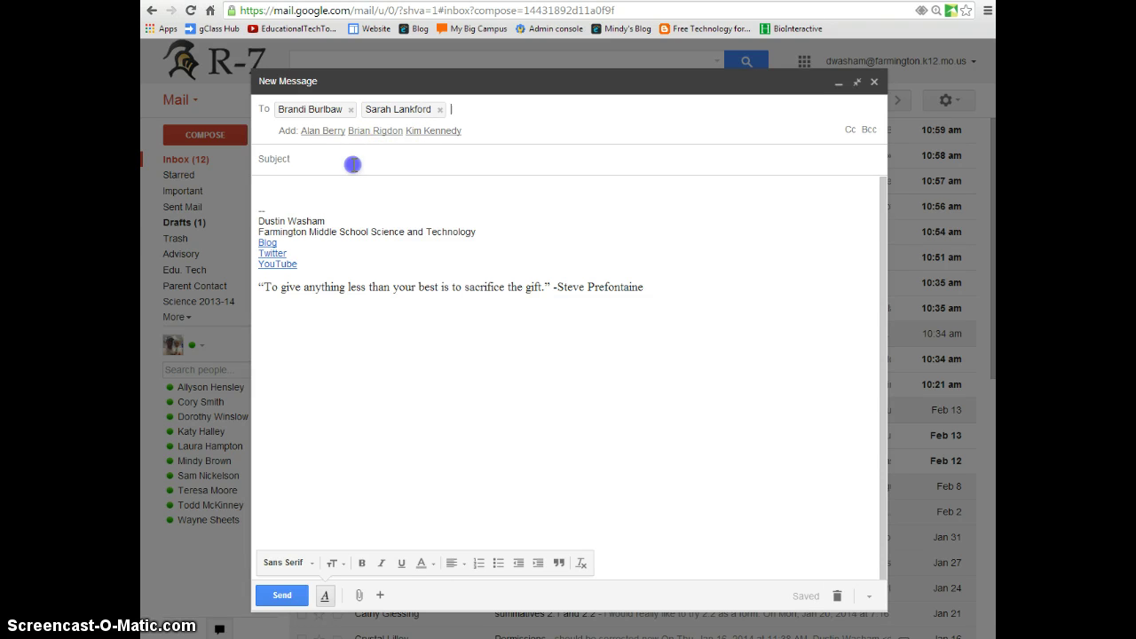
pyautogui.click(412, 109)
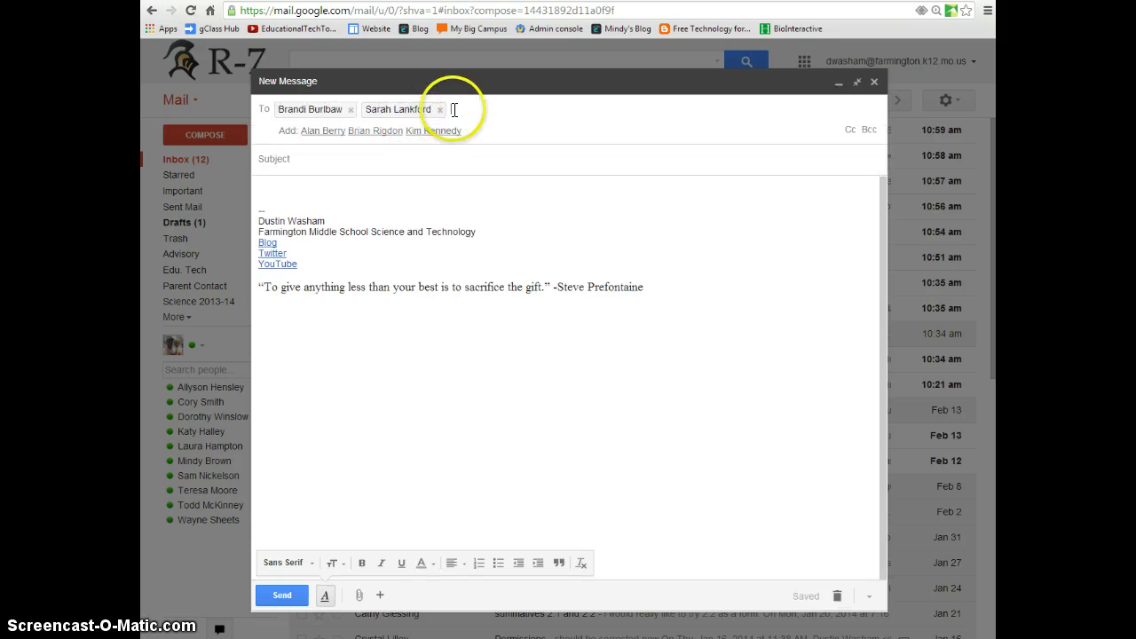
pyautogui.click(442, 110)
# Replace the remaining To recipient with your own email address.
pyautogui.click(350, 109)
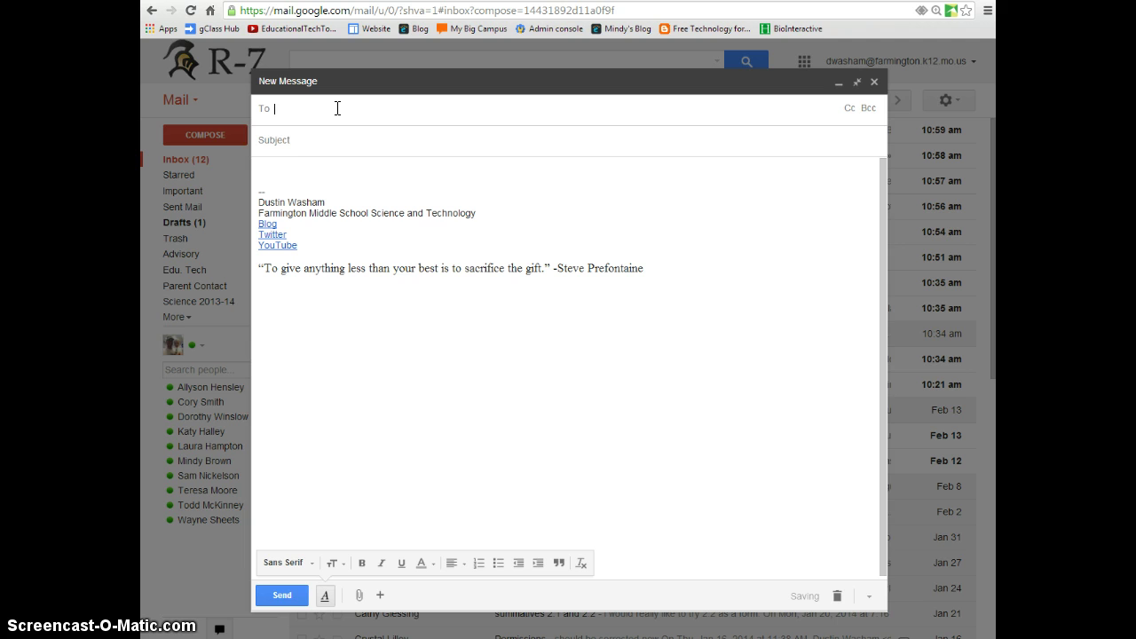
pyautogui.write('dwasha')
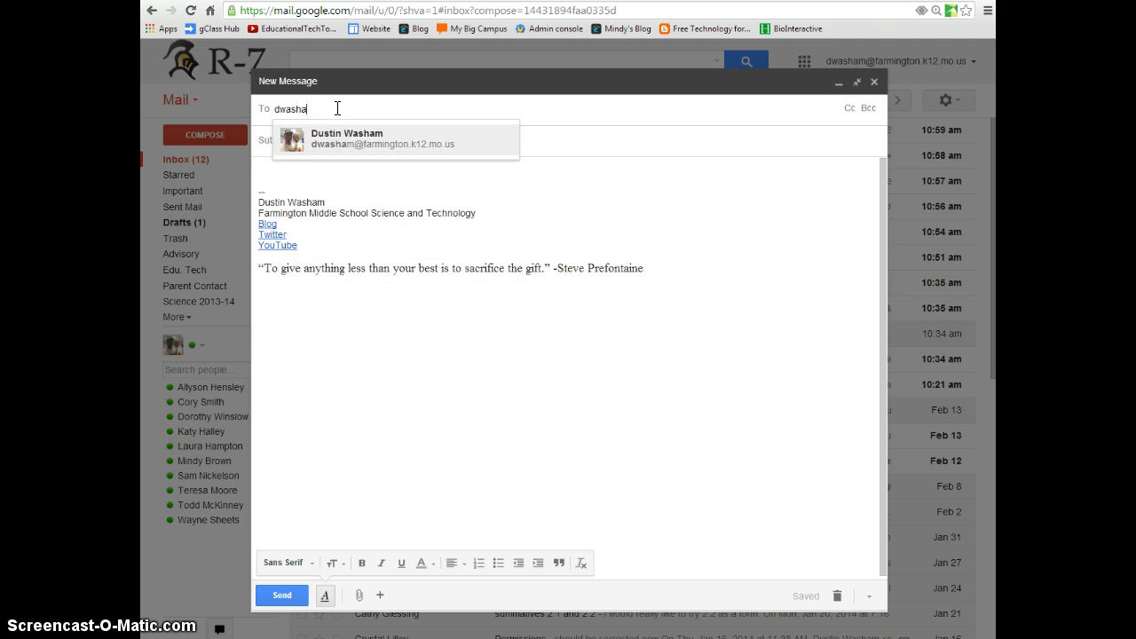
pyautogui.write('m')
pyautogui.press('Return')
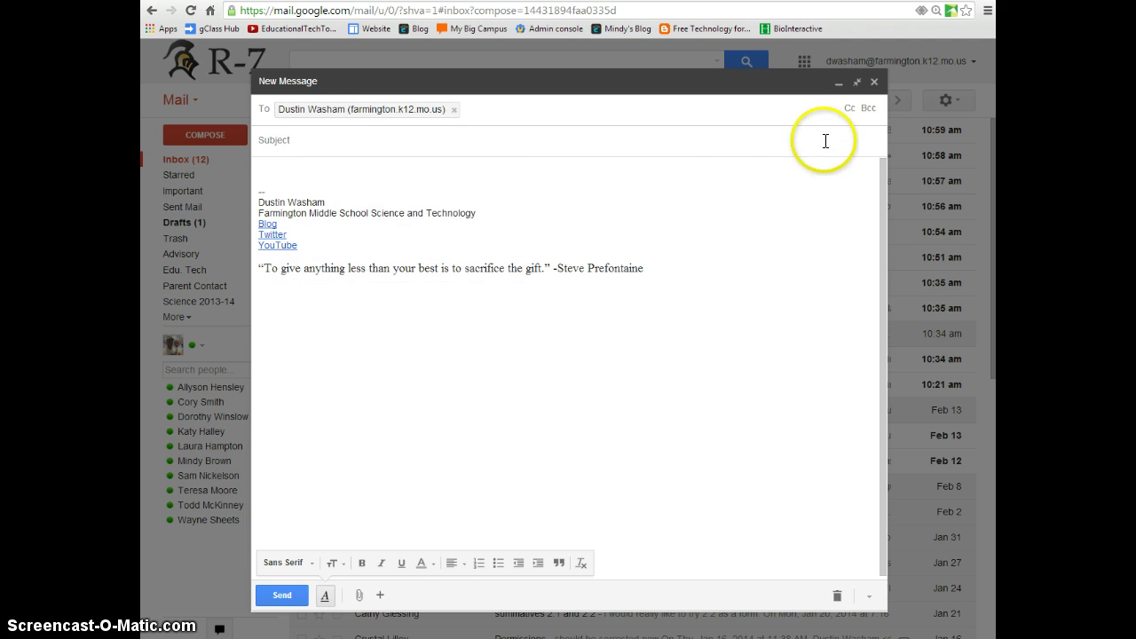
# Put Example Group's members in Bcc, then discard the draft.
pyautogui.click(866, 108)
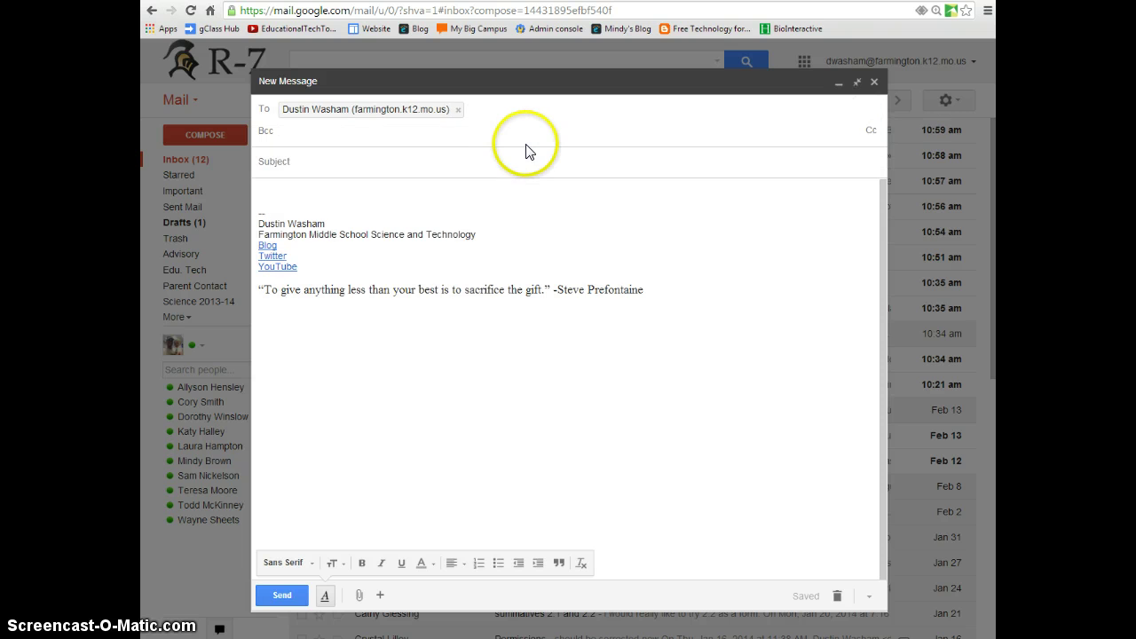
pyautogui.write('examp')
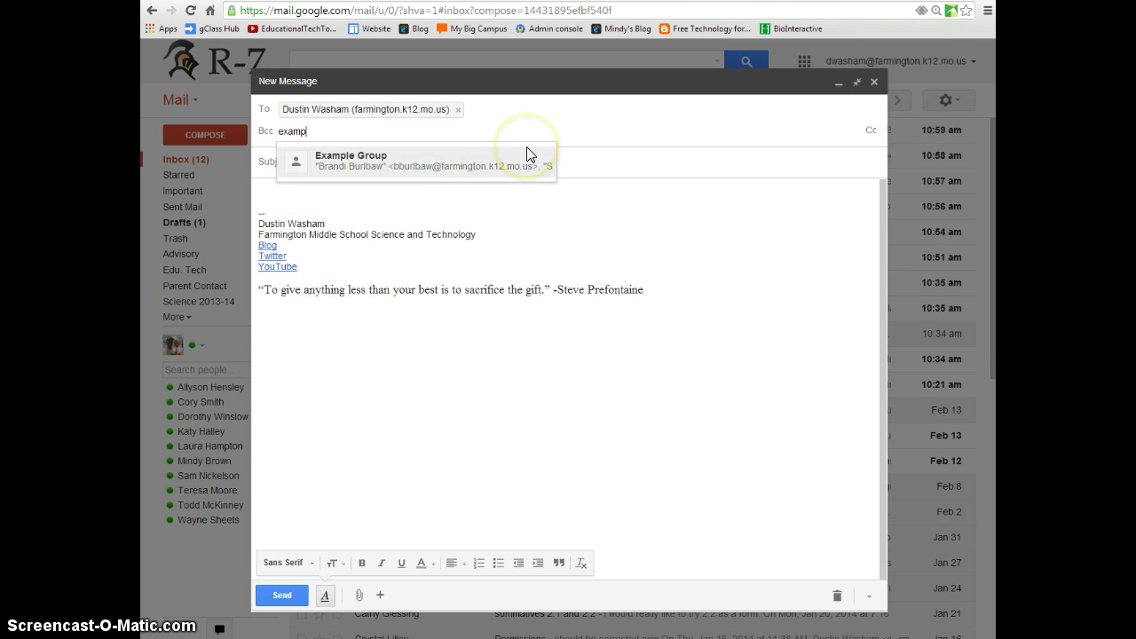
pyautogui.press('Return')
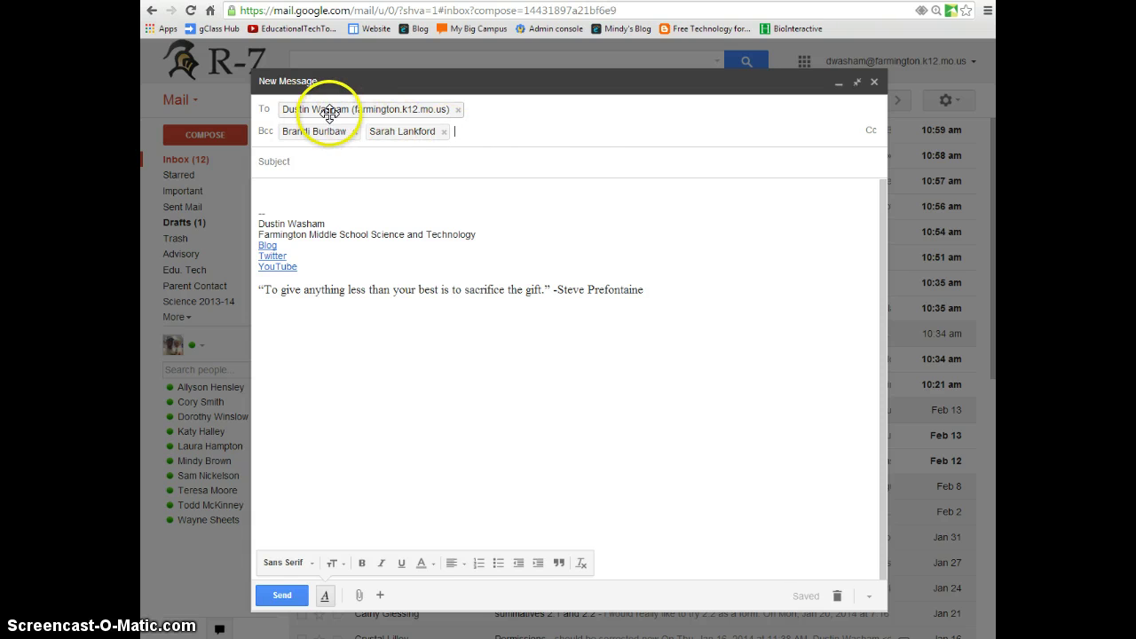
pyautogui.moveTo(330, 113)
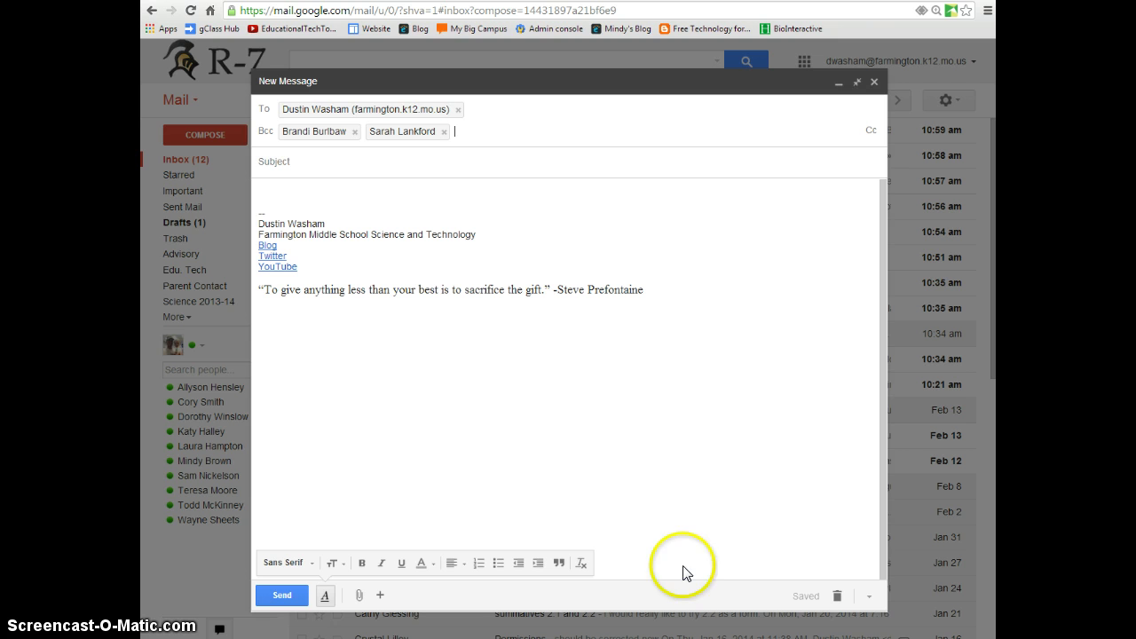
pyautogui.click(836, 602)
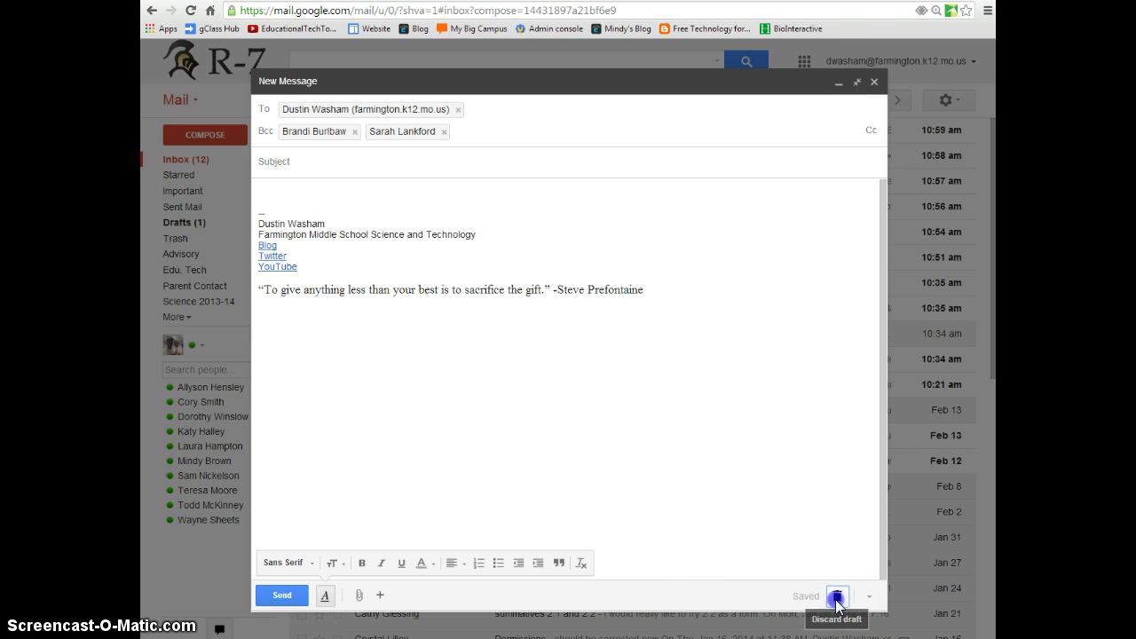